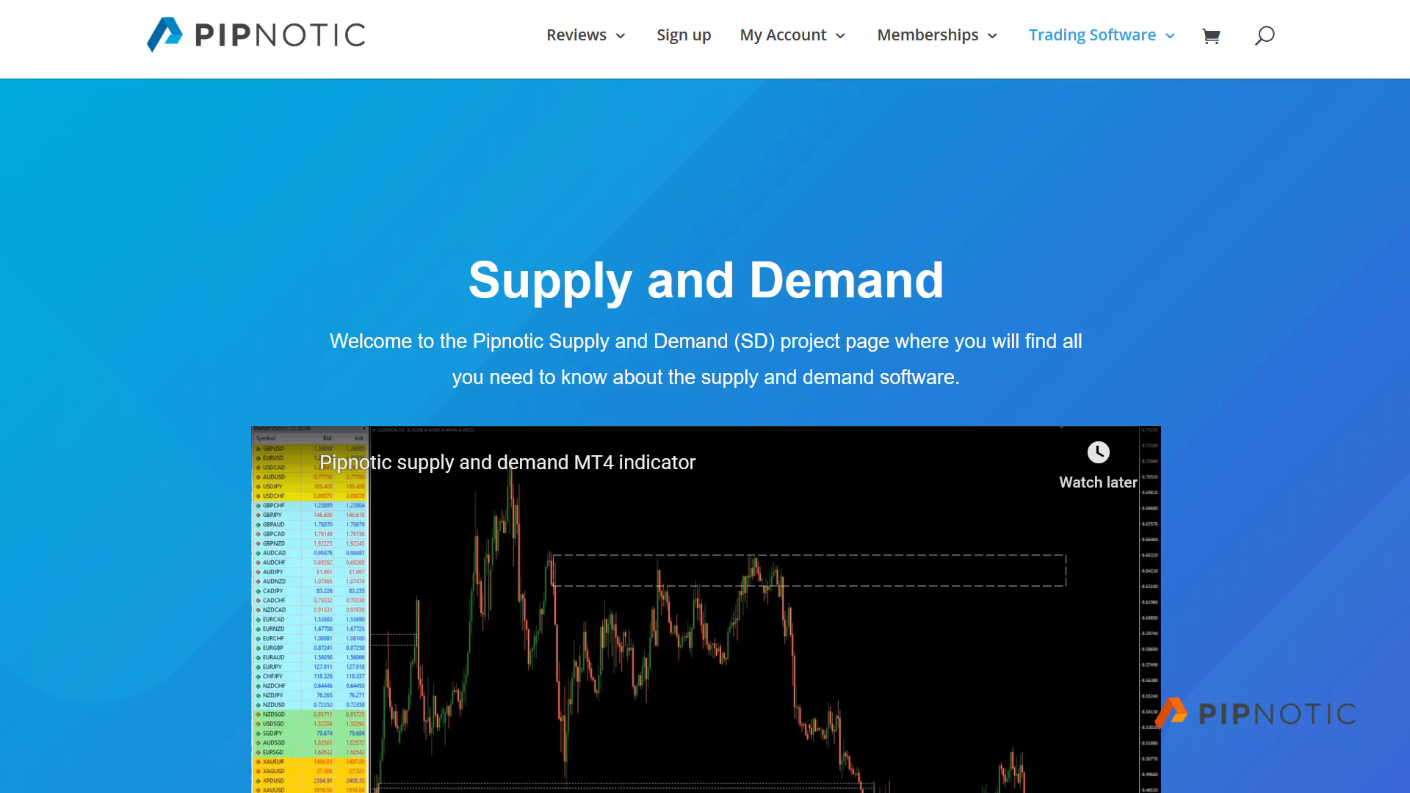
# - Open the Supply and Demand trading software page and review its Supply and demand settings reference table
pyautogui.moveTo(1094, 33)
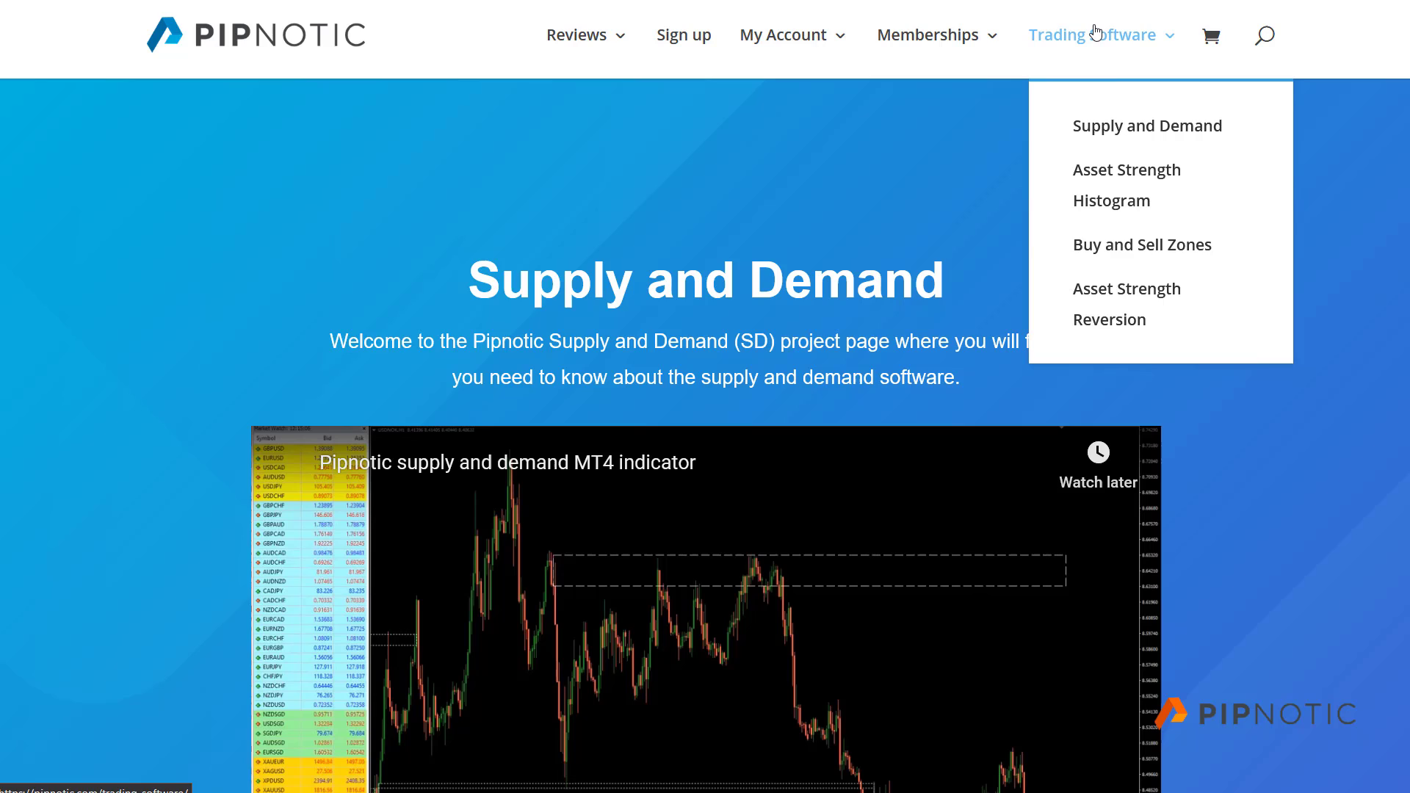
pyautogui.click(1122, 130)
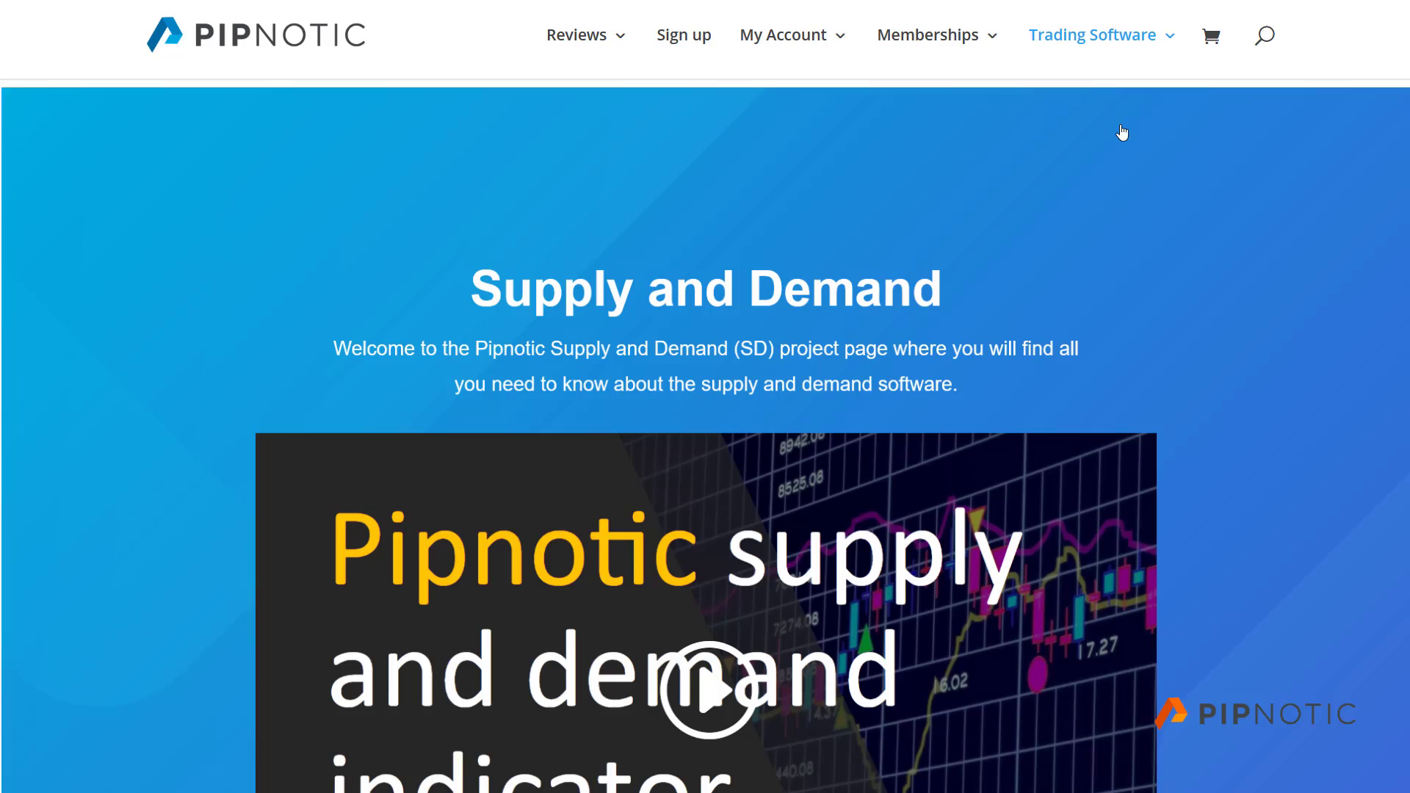
pyautogui.scroll(-10, 1145, 350)
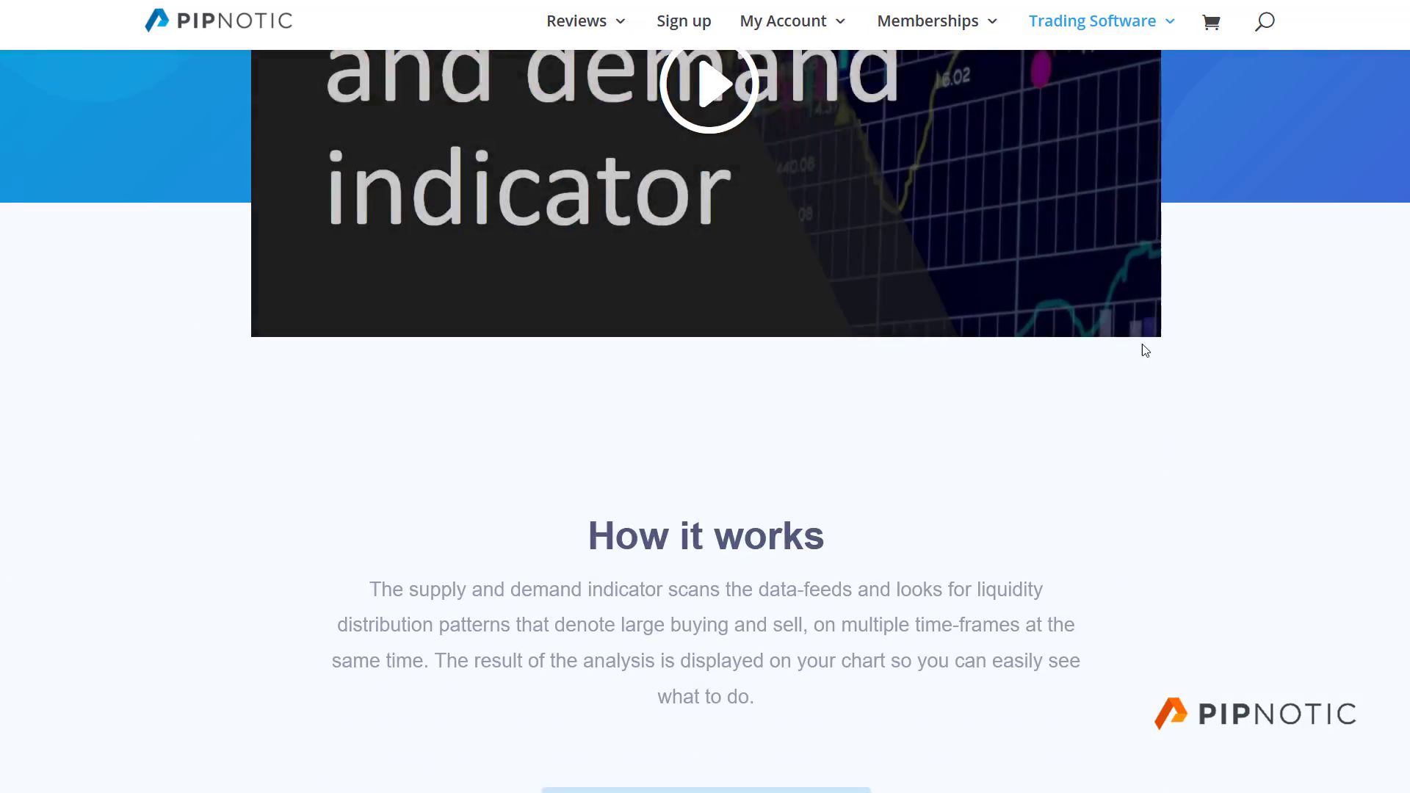
pyautogui.scroll(-12, 661, 434)
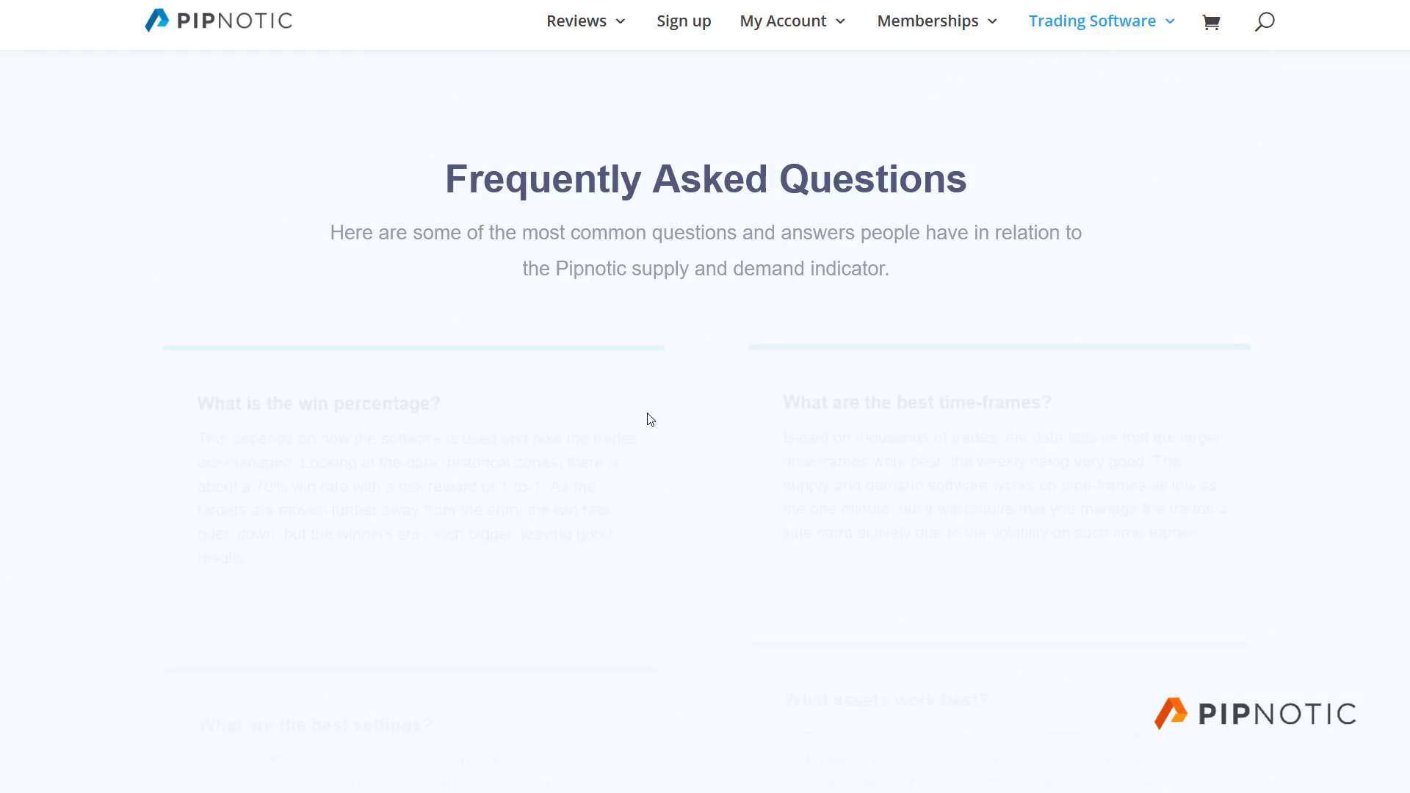
pyautogui.scroll(-15, 574, 454)
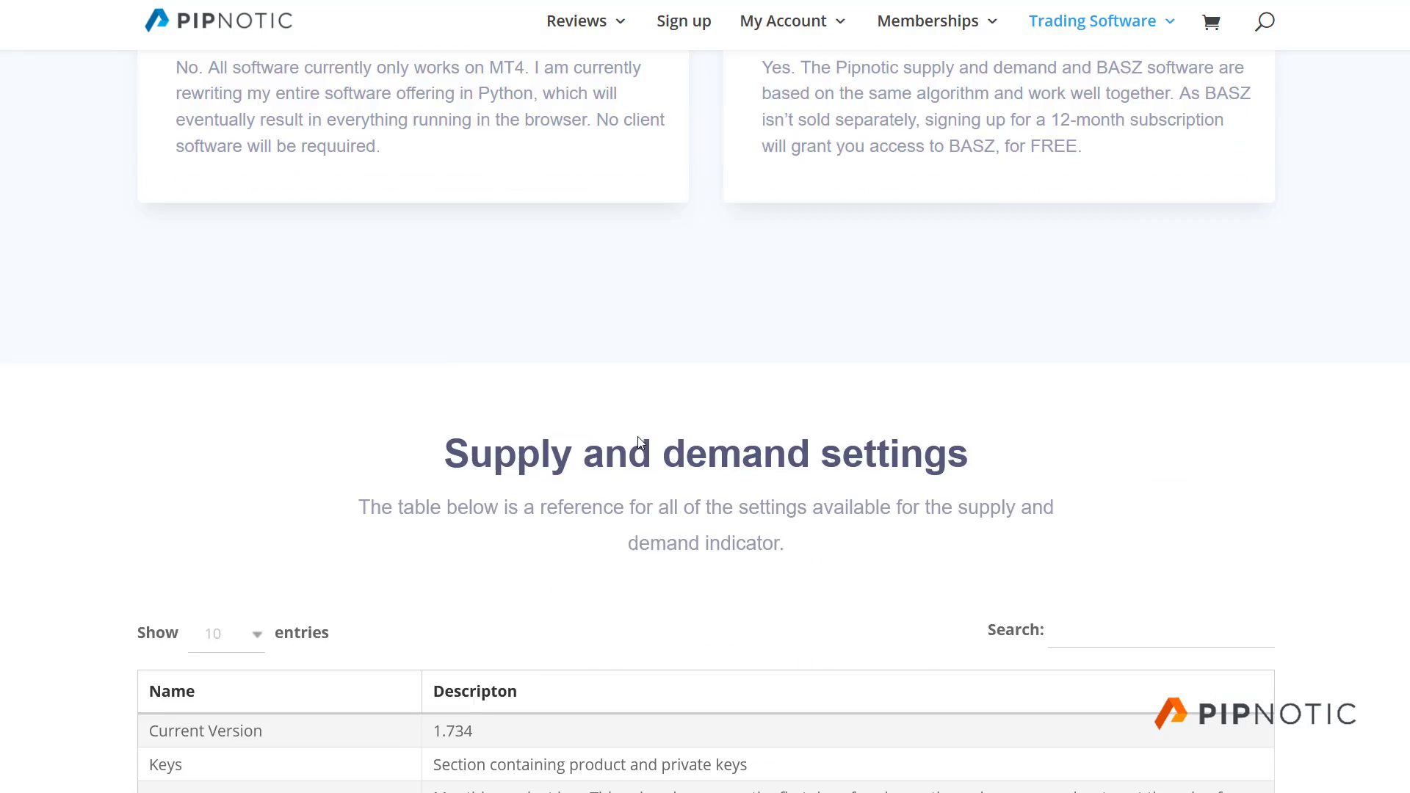
pyautogui.scroll(-2, 753, 411)
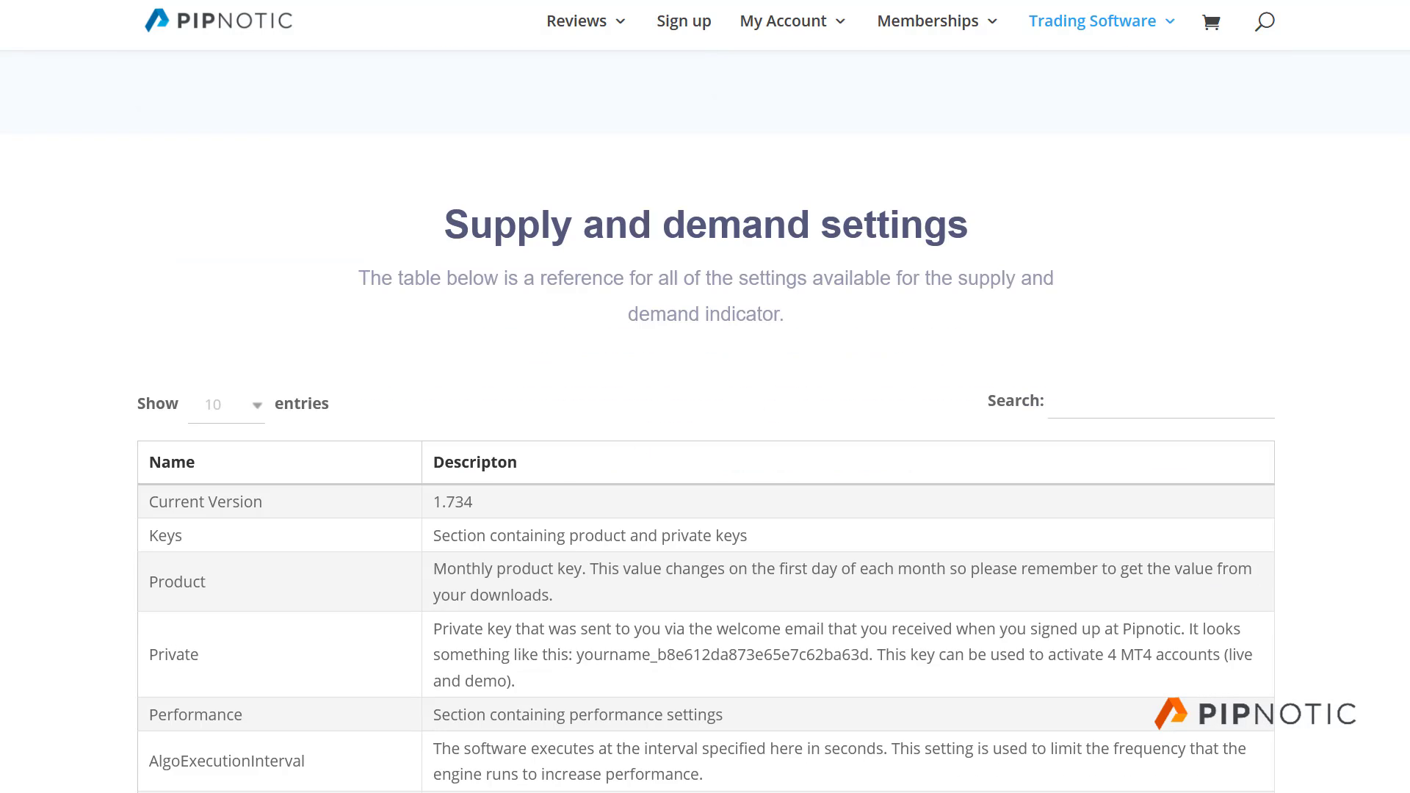
pyautogui.scroll(-4, 1336, 172)
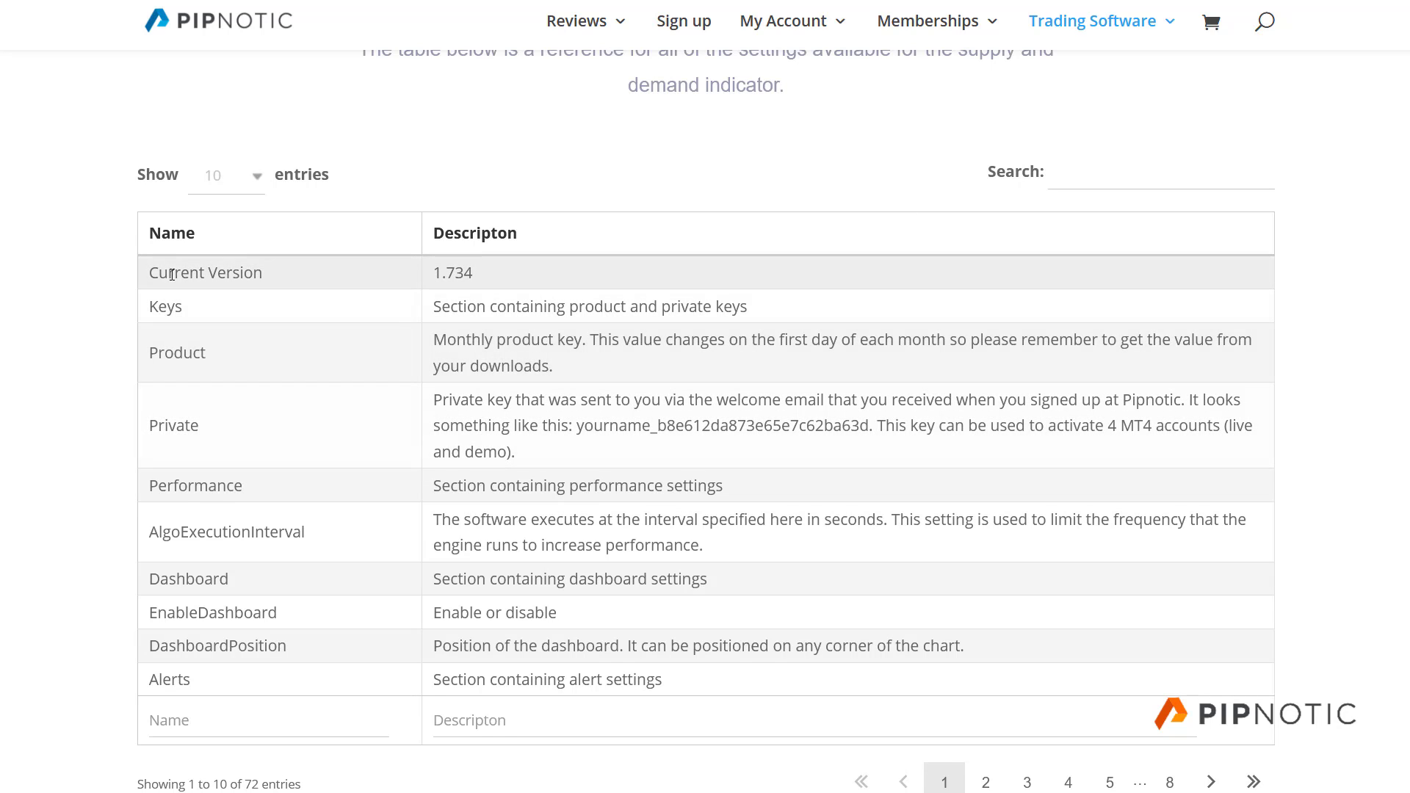
pyautogui.moveTo(159, 273); pyautogui.dragTo(247, 299)
pyautogui.click(482, 294)
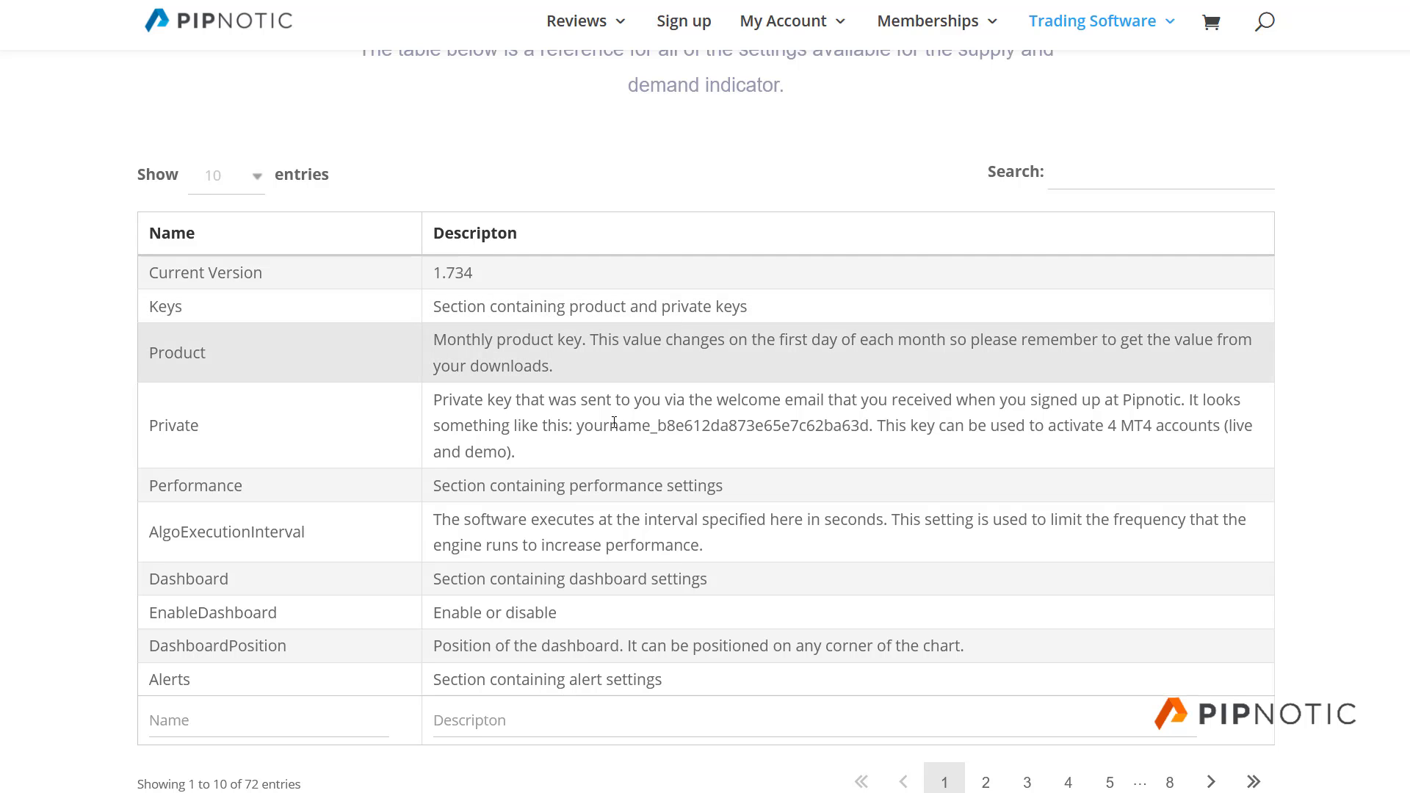
# - View page 2 of the settings table and search the table for "max"
pyautogui.click(986, 783)
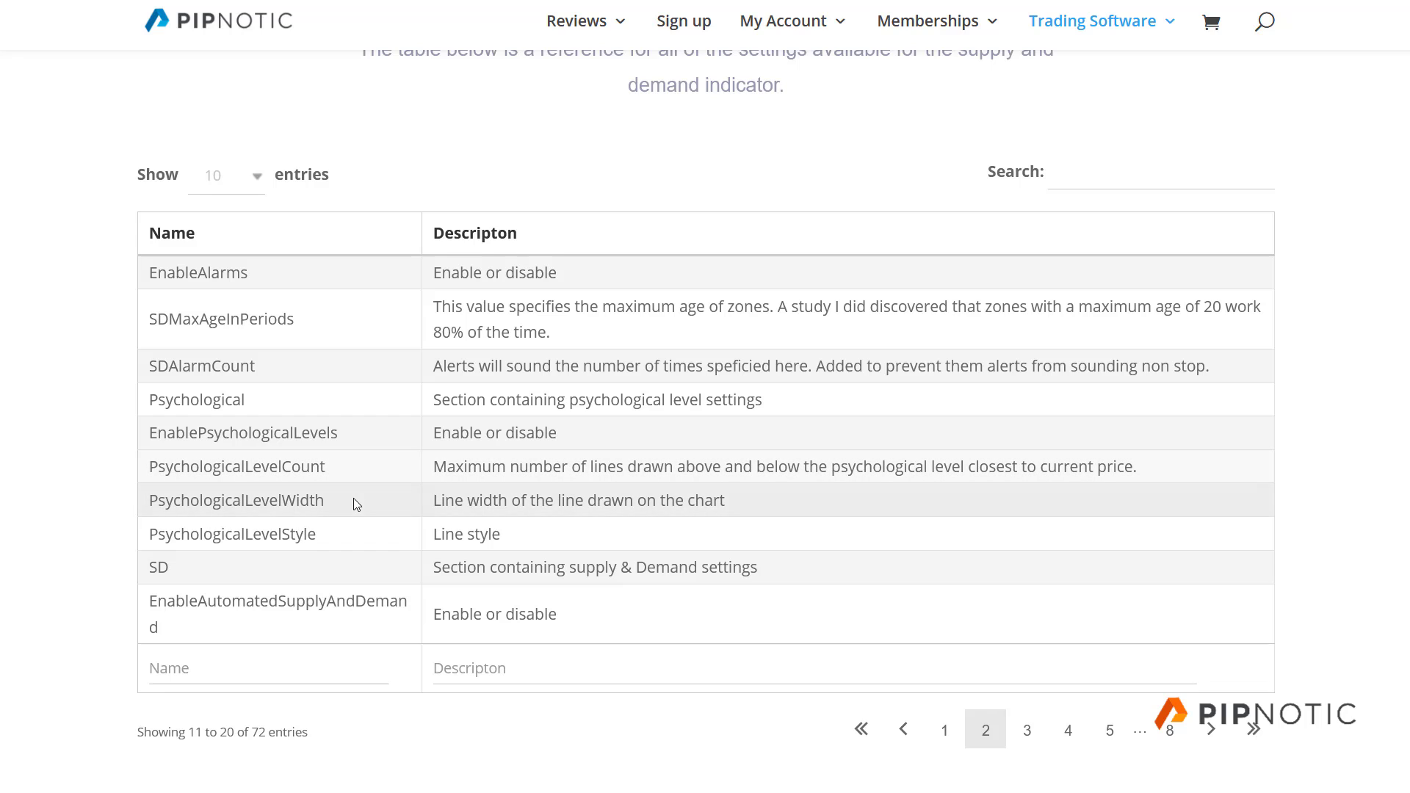
pyautogui.click(1081, 174)
pyautogui.write('max')
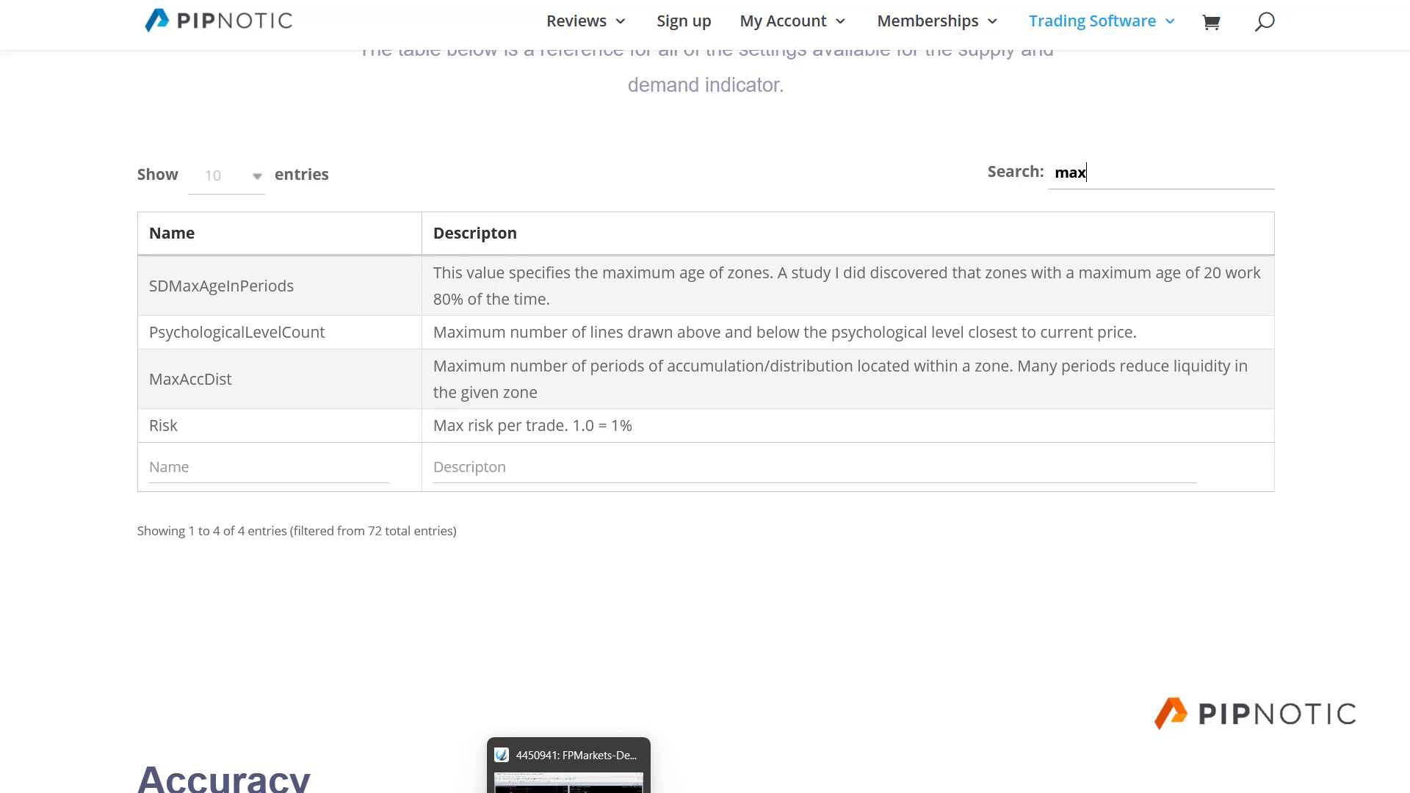
pyautogui.click(610, 764)
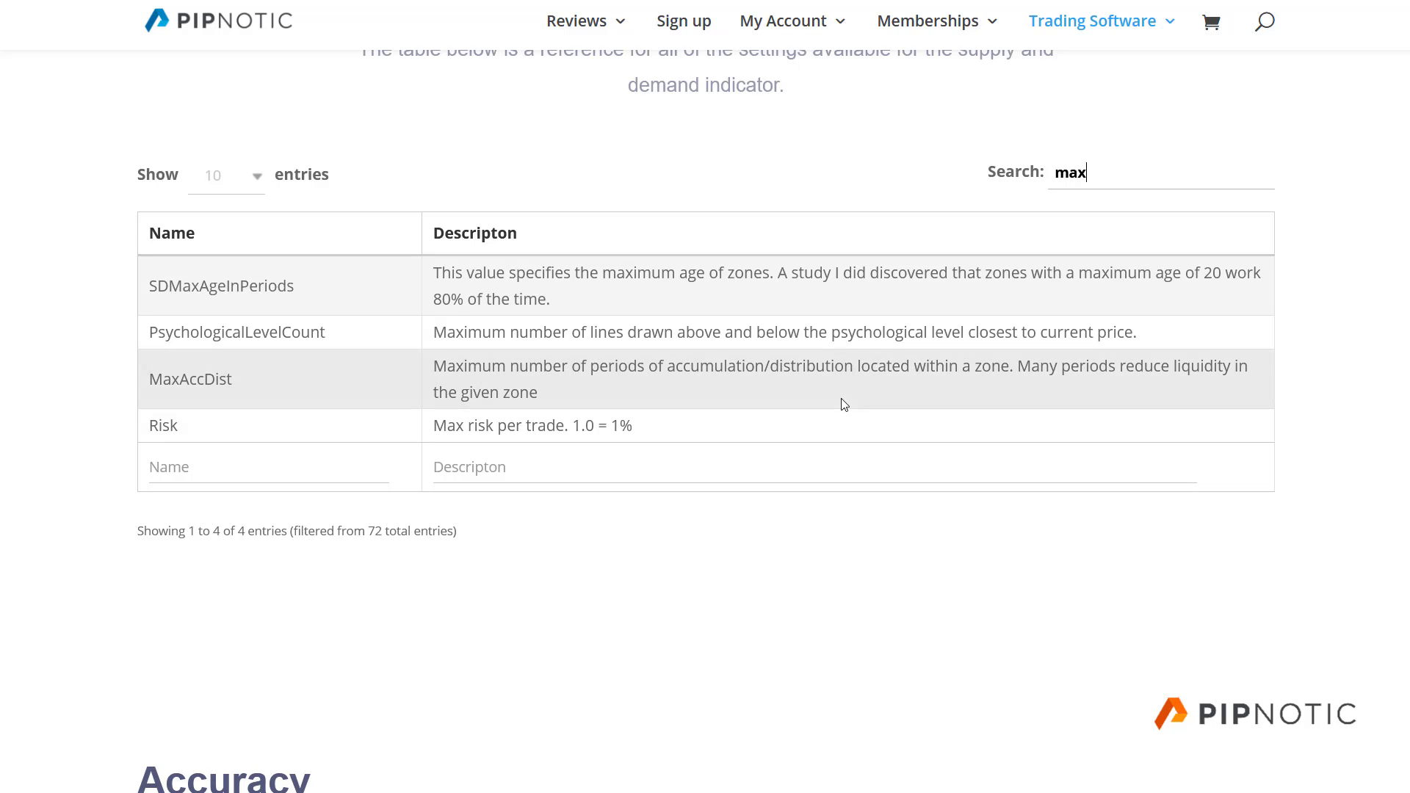
# - Open the Supply and Demand Dashboard of the Premium membership and examine its table of assets and zones
pyautogui.moveTo(1070, 20)
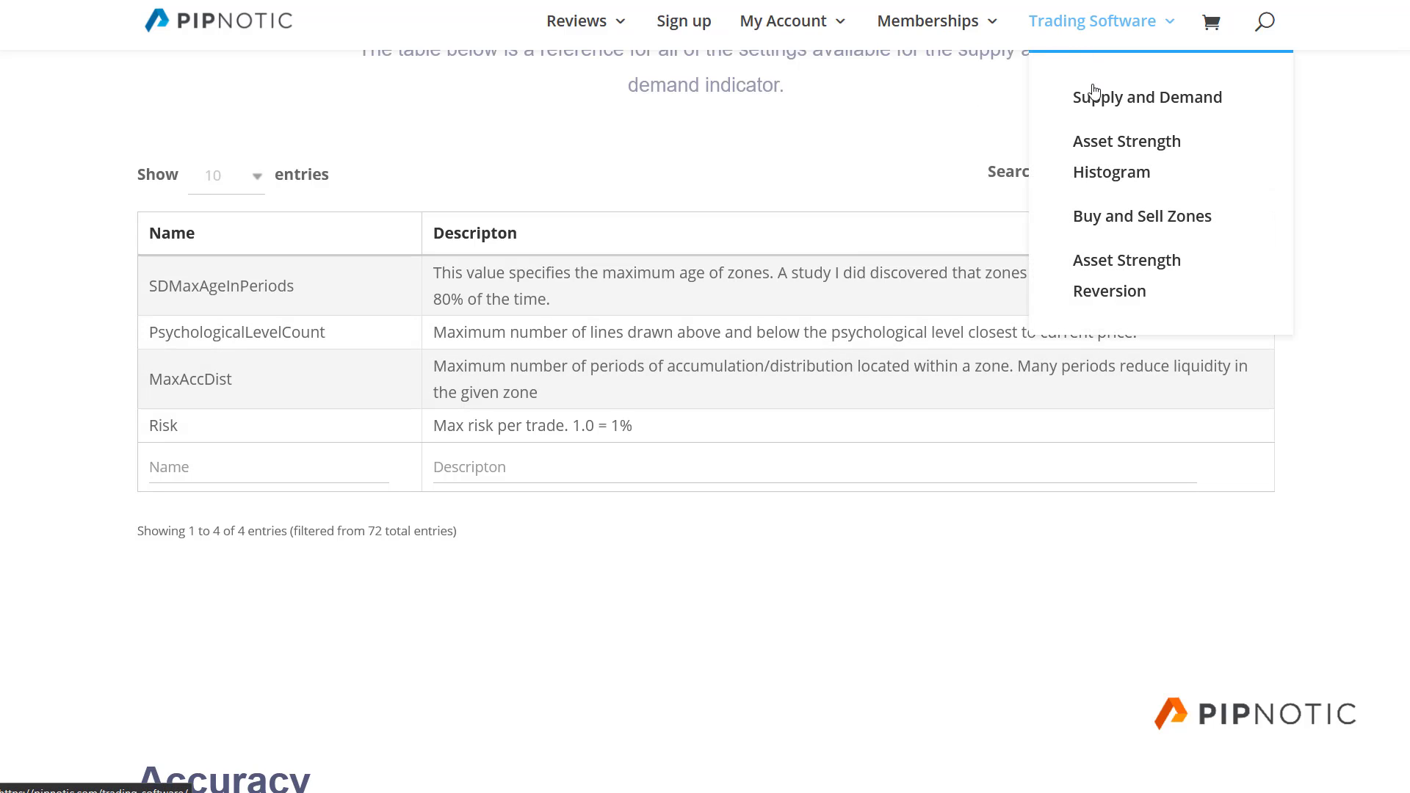
pyautogui.moveTo(968, 23)
pyautogui.moveTo(988, 147)
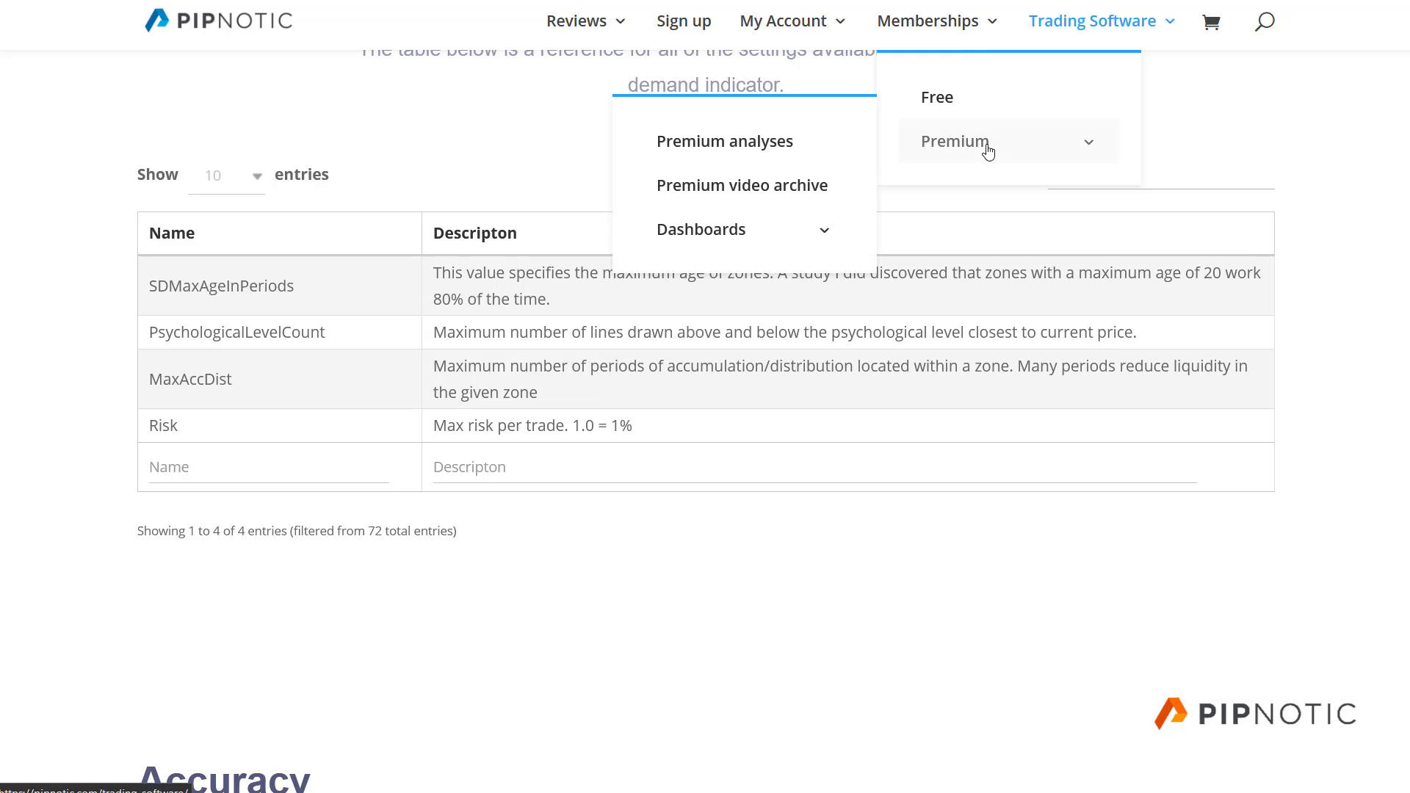
pyautogui.moveTo(728, 240)
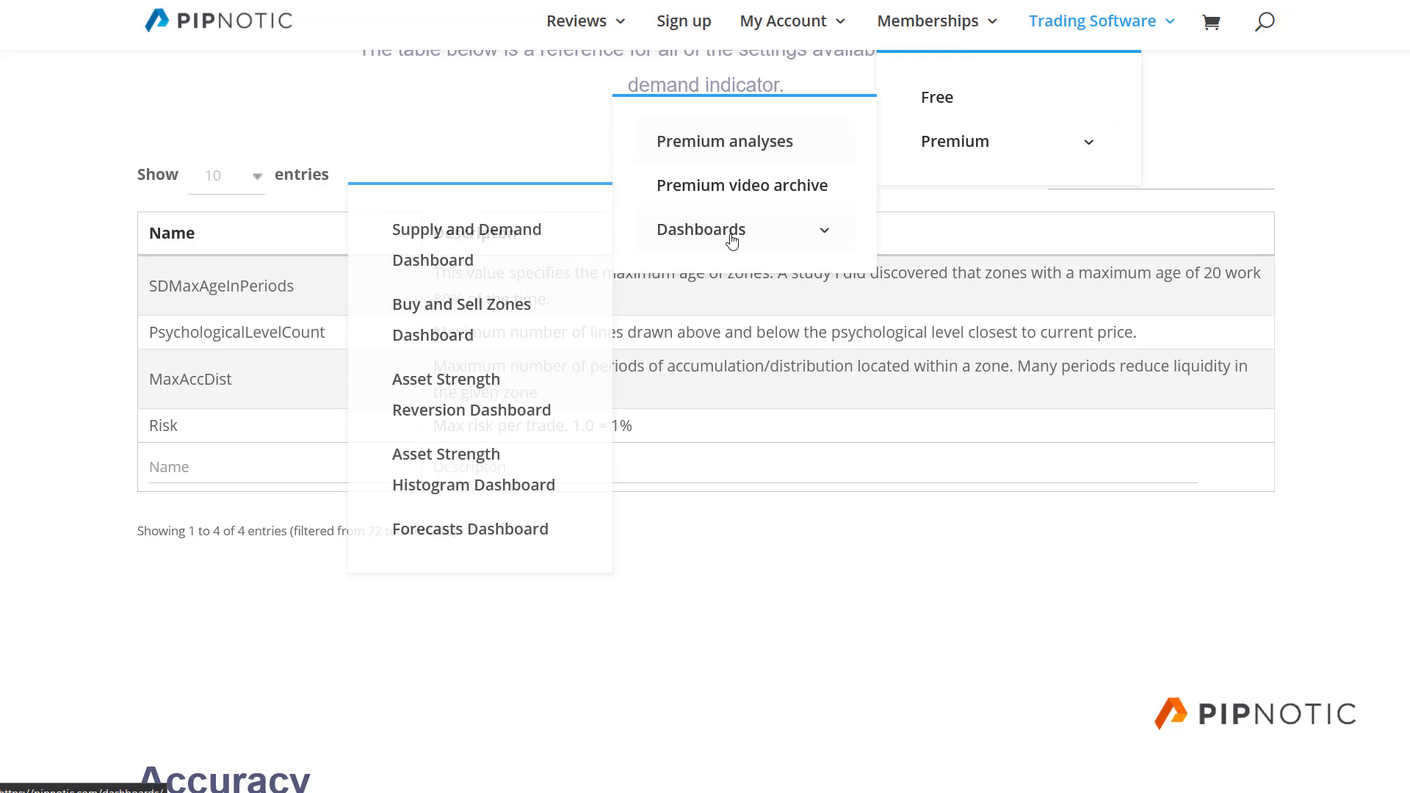
pyautogui.click(476, 232)
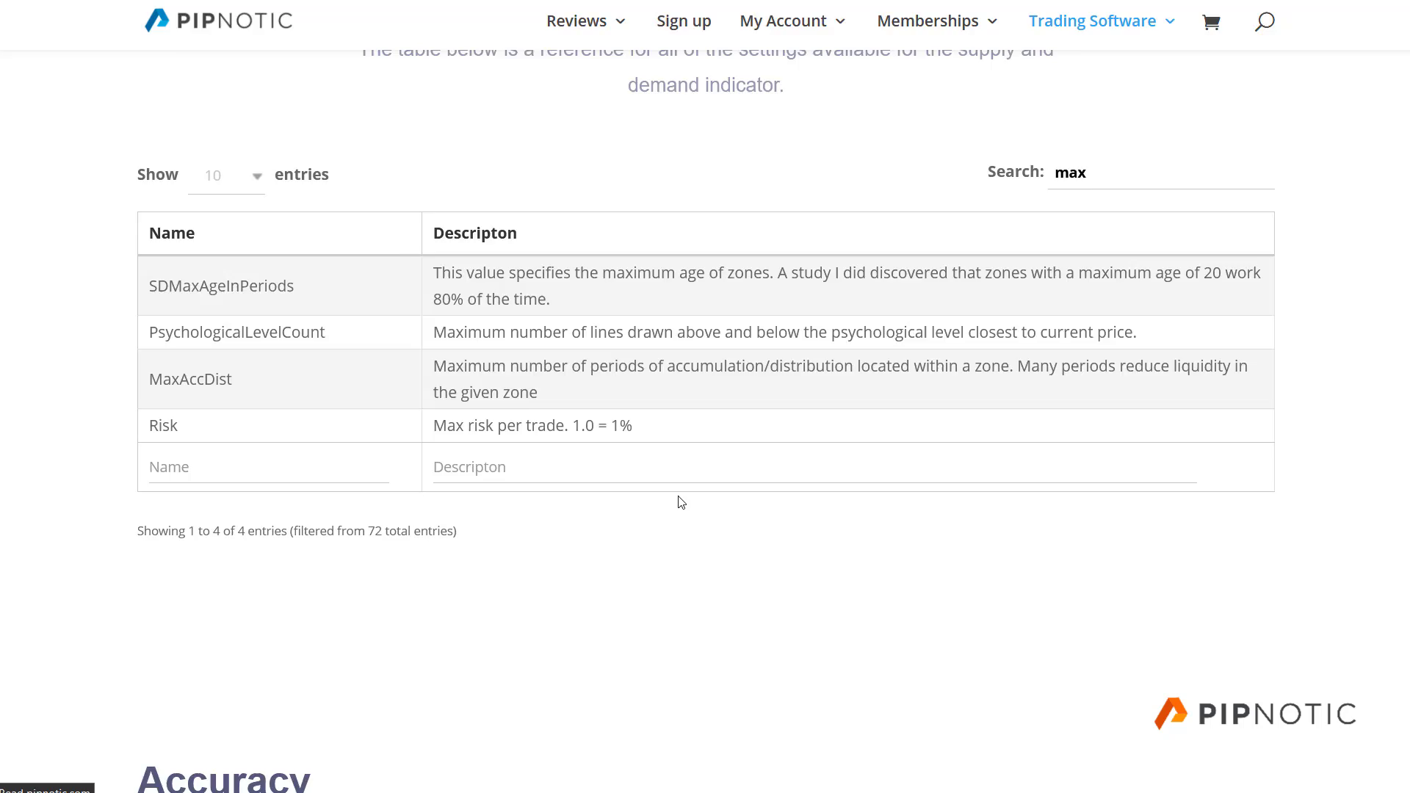
pyautogui.scroll(-10, 681, 491)
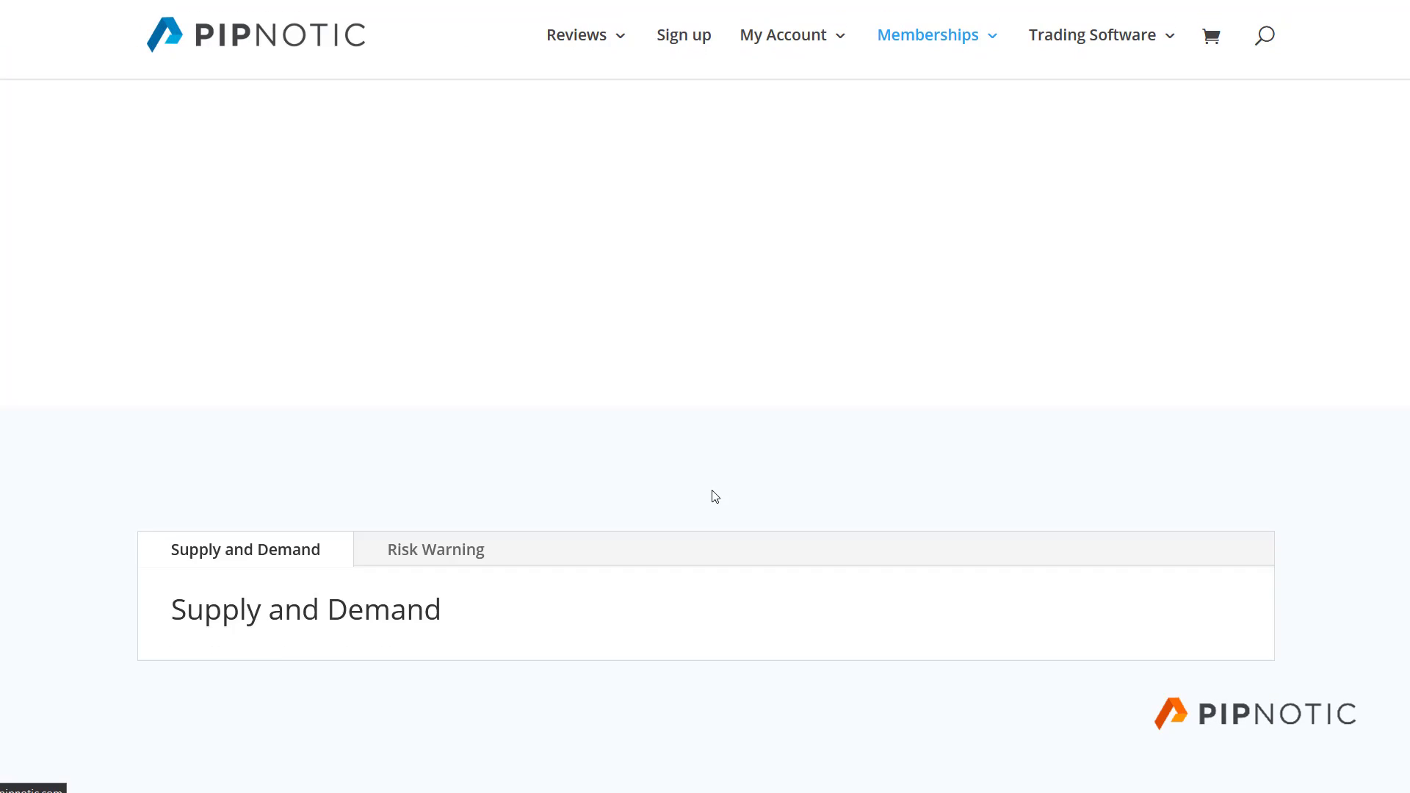
pyautogui.scroll(-3, 718, 496)
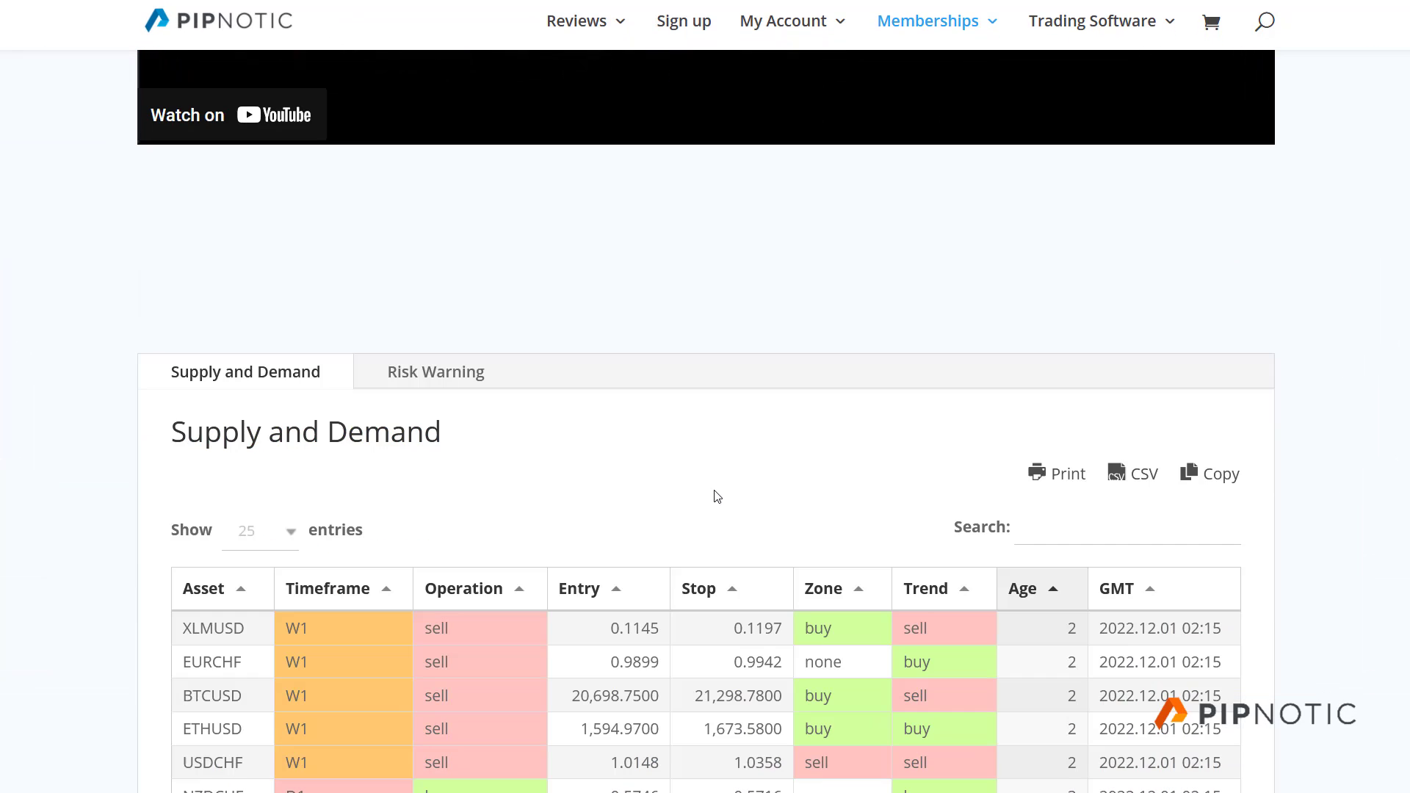
pyautogui.scroll(-2, 1344, 285)
pyautogui.scroll(-2, 1345, 285)
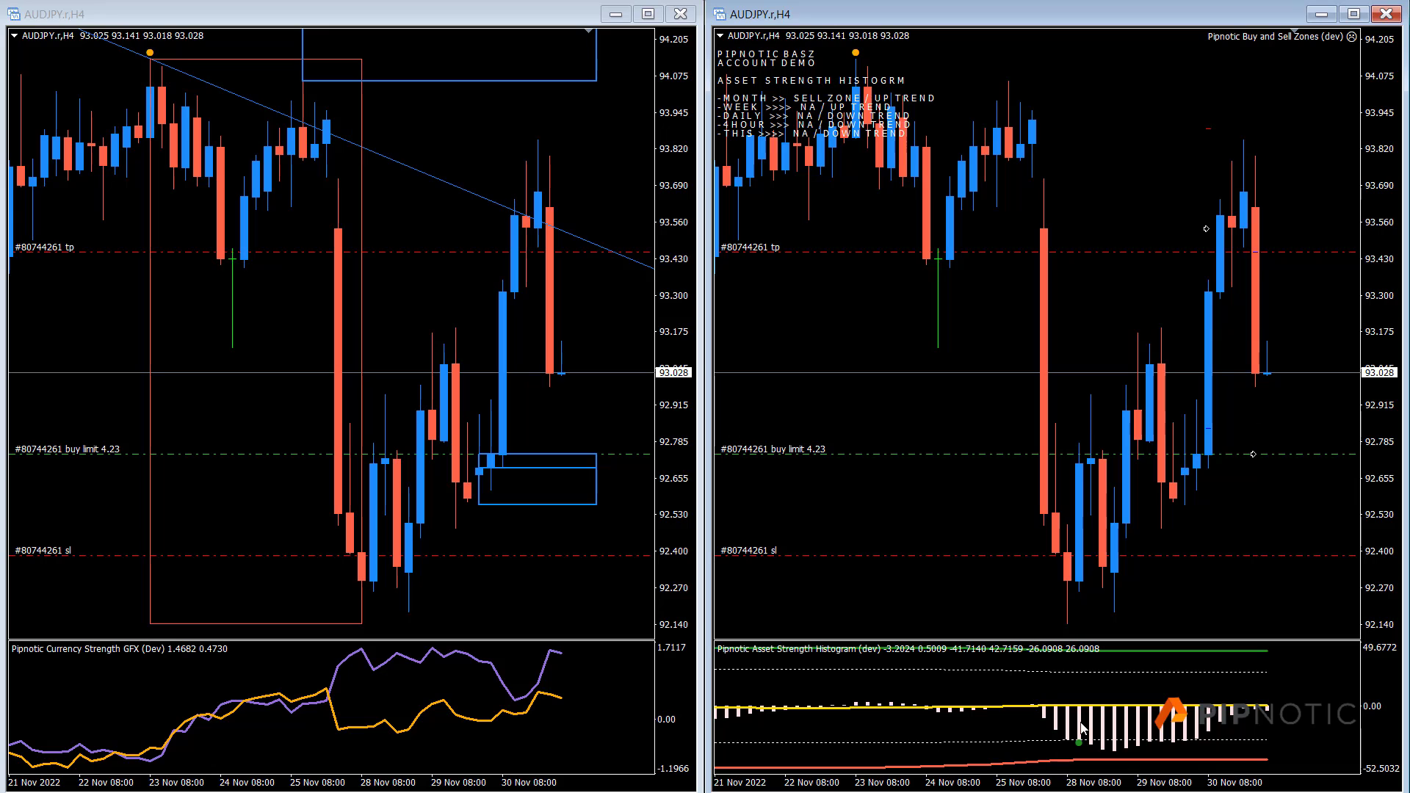
# - Switch to MetaTrader and zoom the AUDJPY.r H4 chart out and back in to compare the two synchronized charts
pyautogui.click(502, 176)
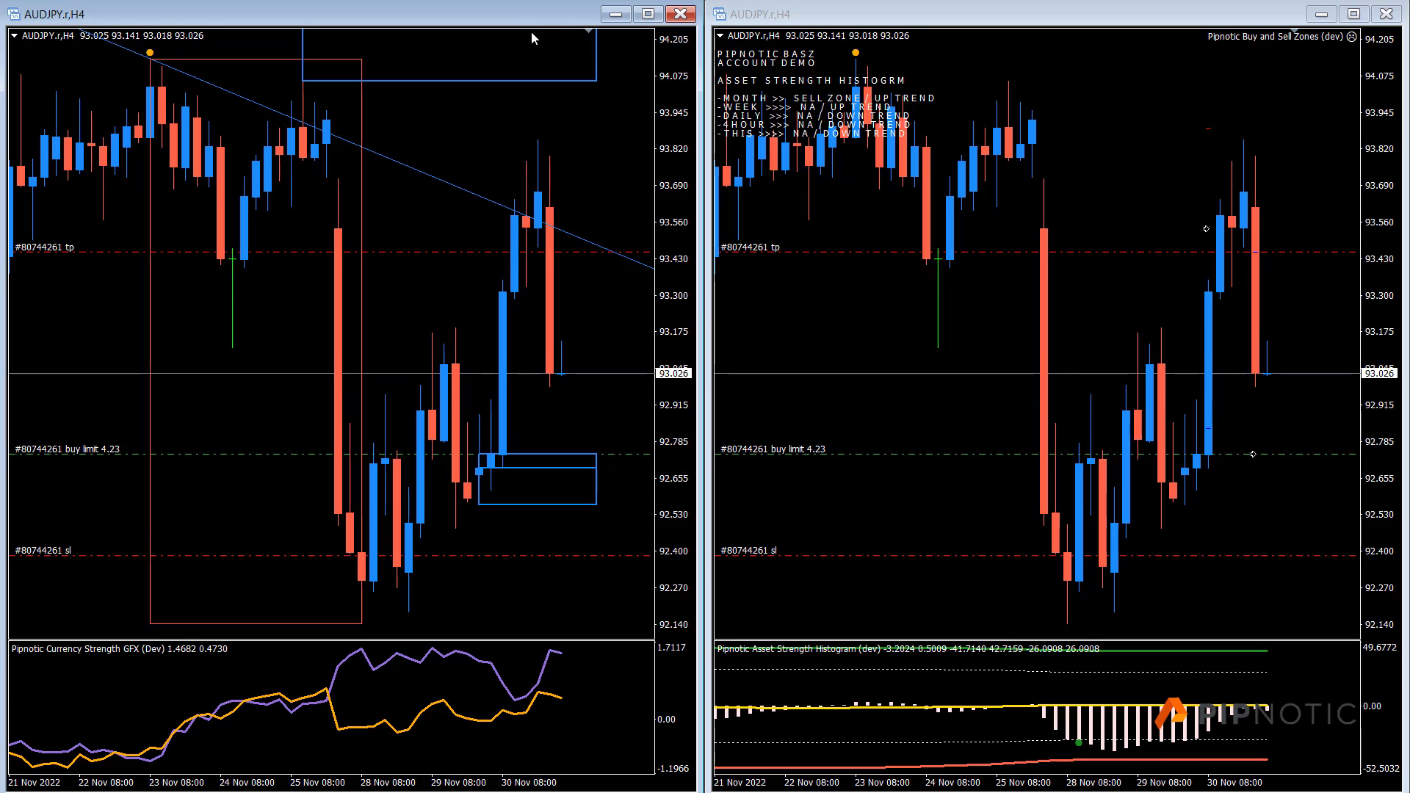
pyautogui.middleClick(517, 147)
pyautogui.moveTo(199, 121)
pyautogui.mouseDown()
pyautogui.moveTo(563, 269)
pyautogui.moveTo(21, 88)
pyautogui.mouseUp()
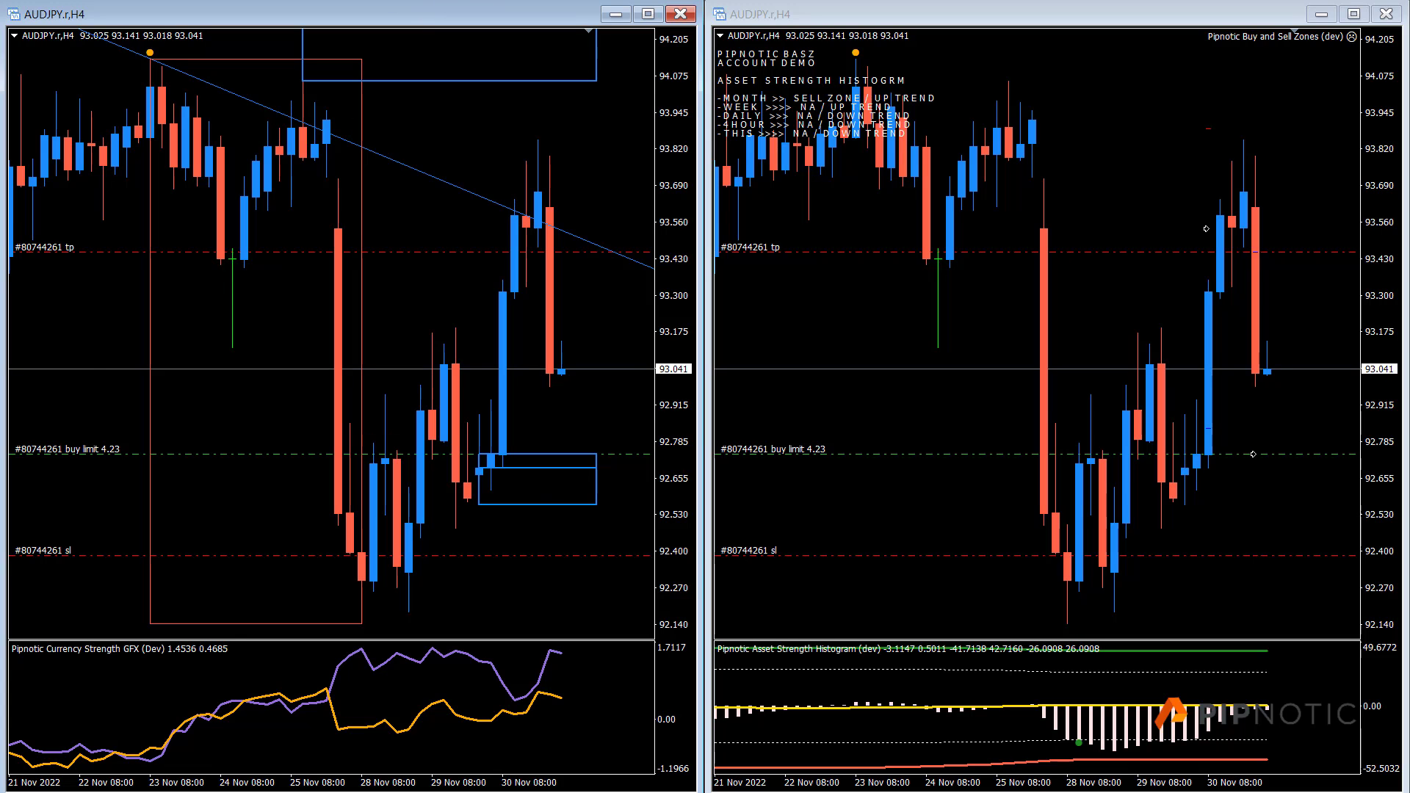
pyautogui.press('-')
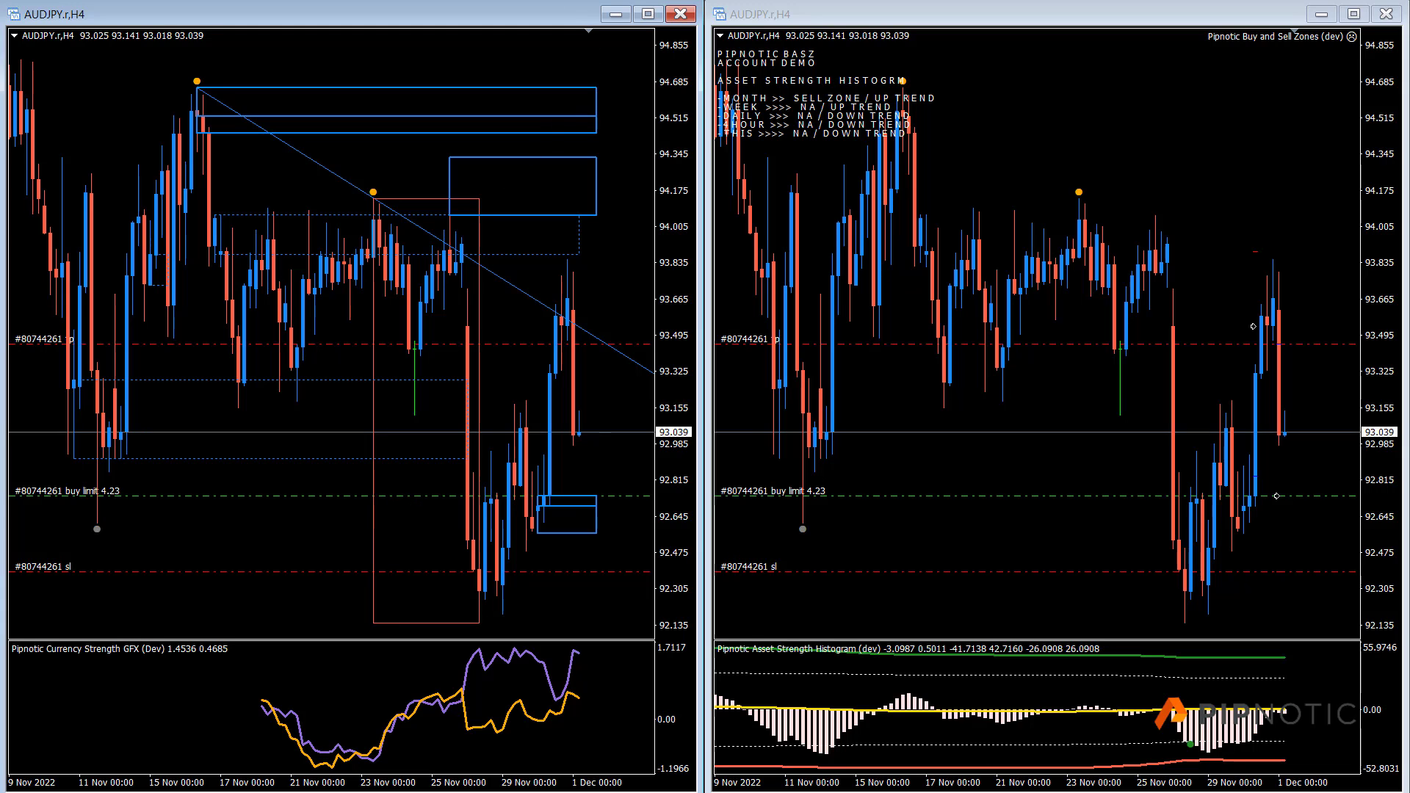
pyautogui.press('+')
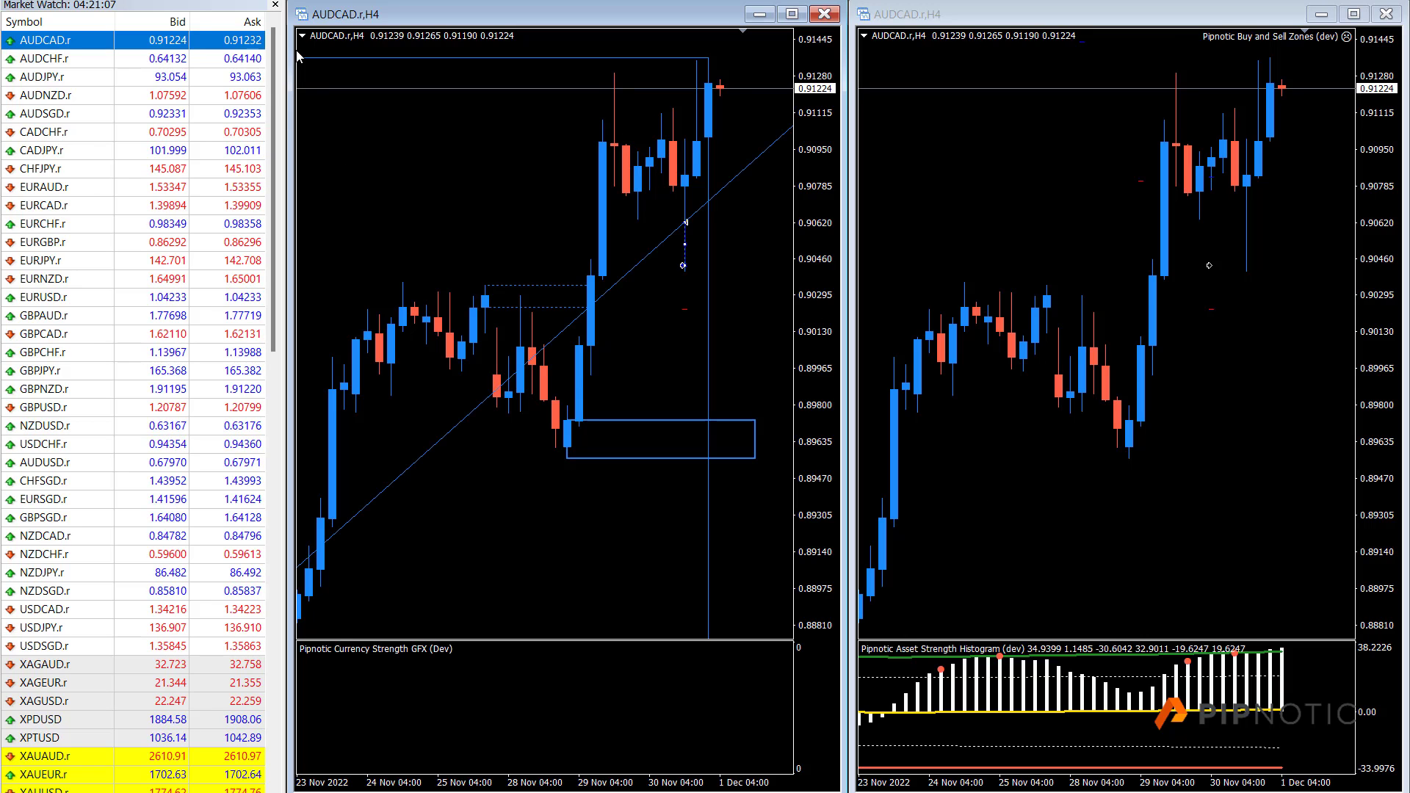
# - Redisplay a narrower Market Watch and tile the two AUDCAD.r chart windows beside it
pyautogui.click(276, 5)
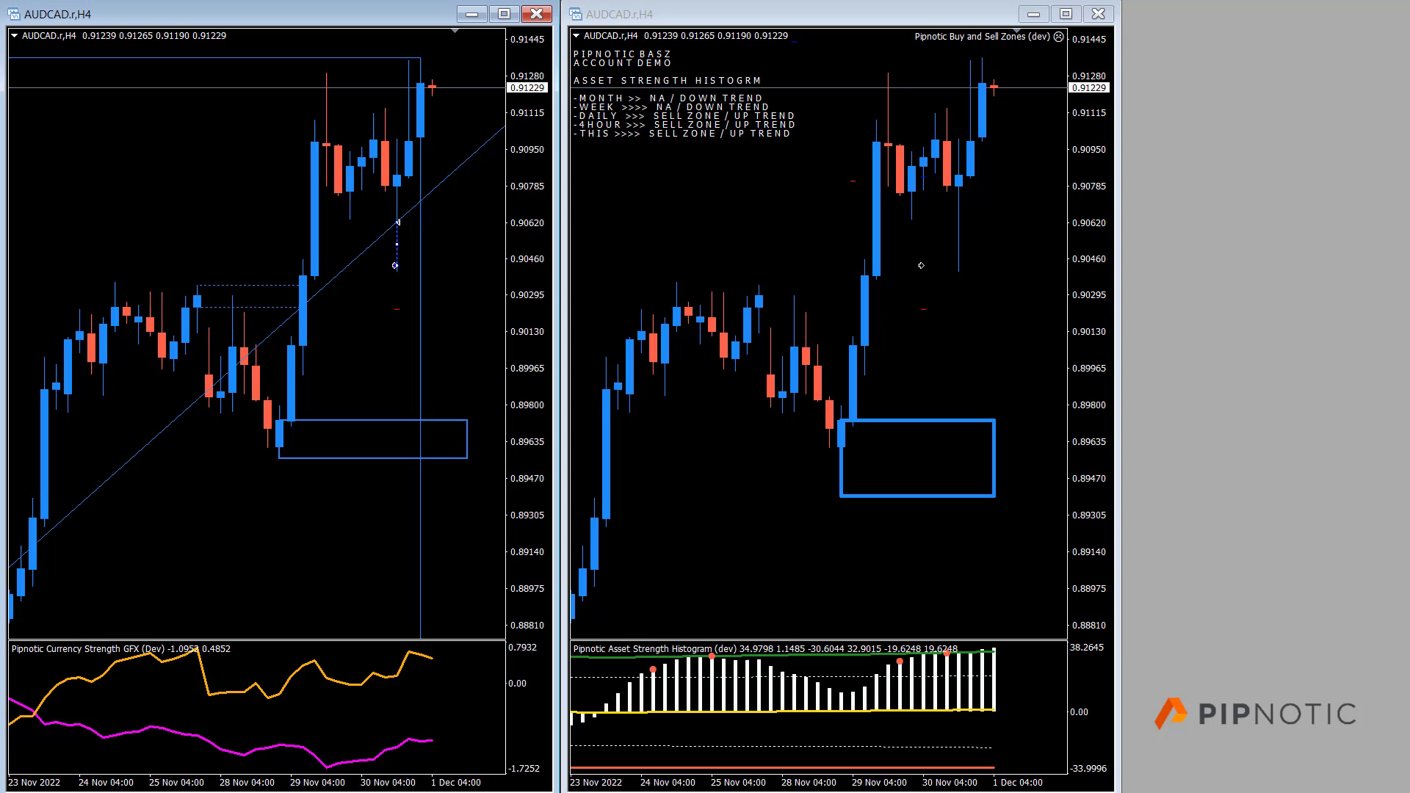
pyautogui.hotkey('ctrl', 'm')
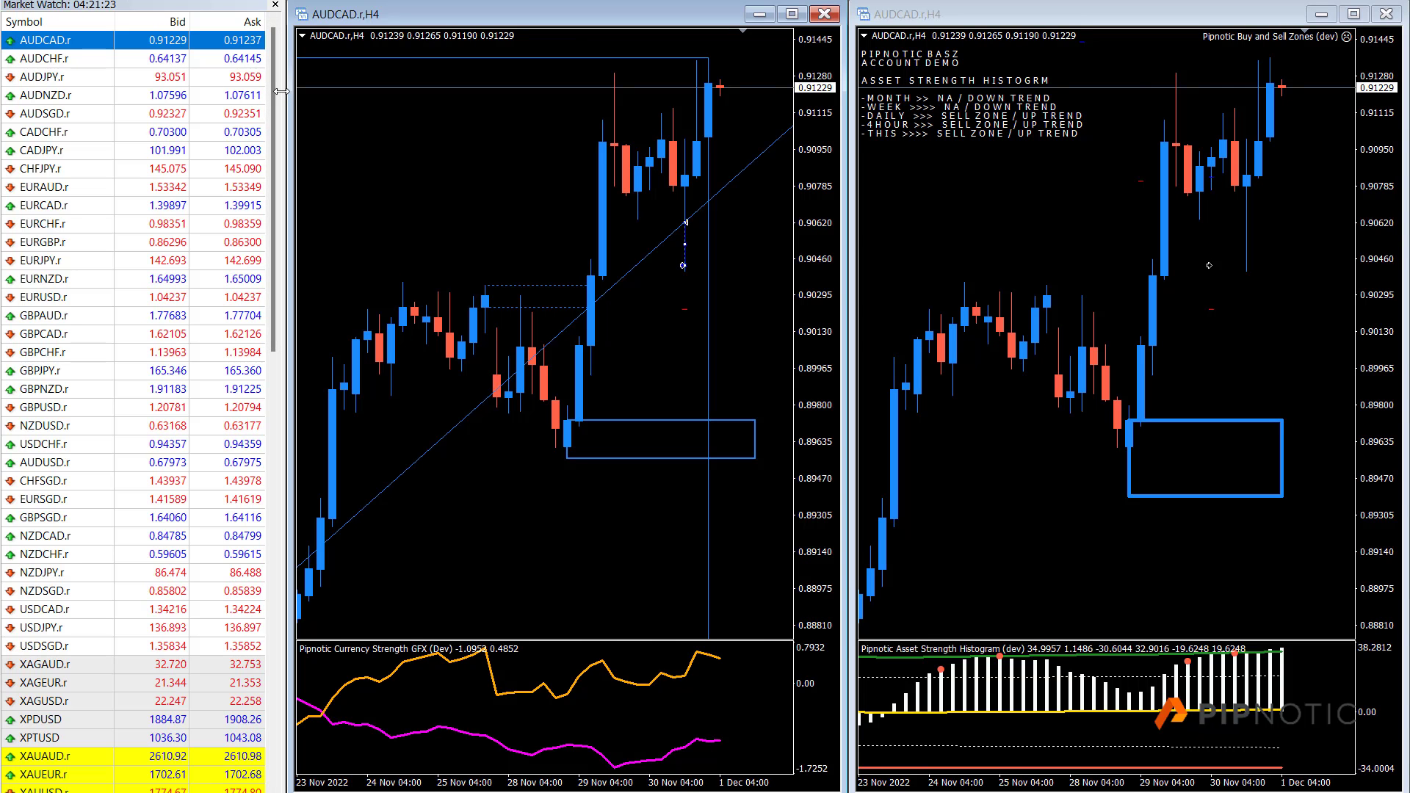
pyautogui.moveTo(281, 91); pyautogui.dragTo(195, 72)
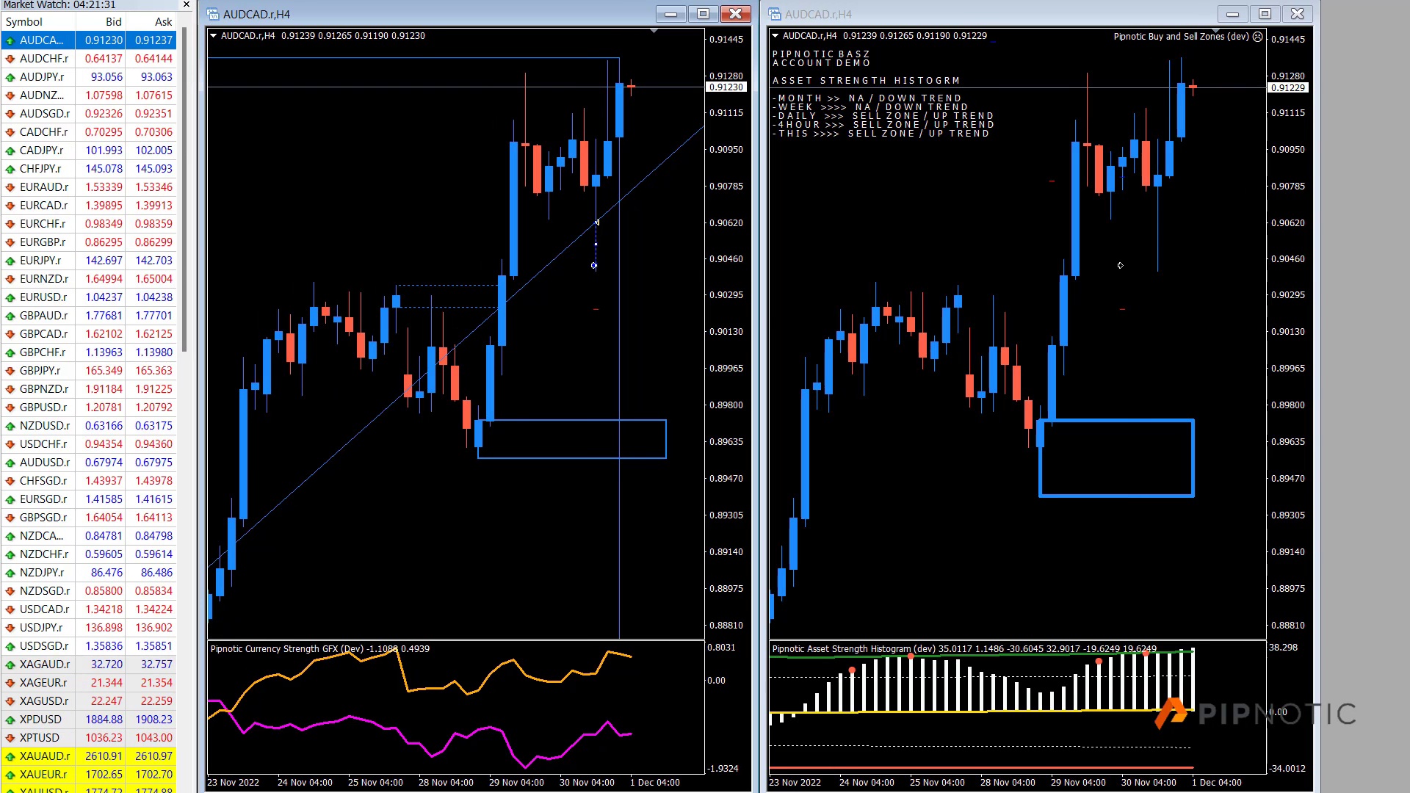
pyautogui.hotkey('alt', 'r')
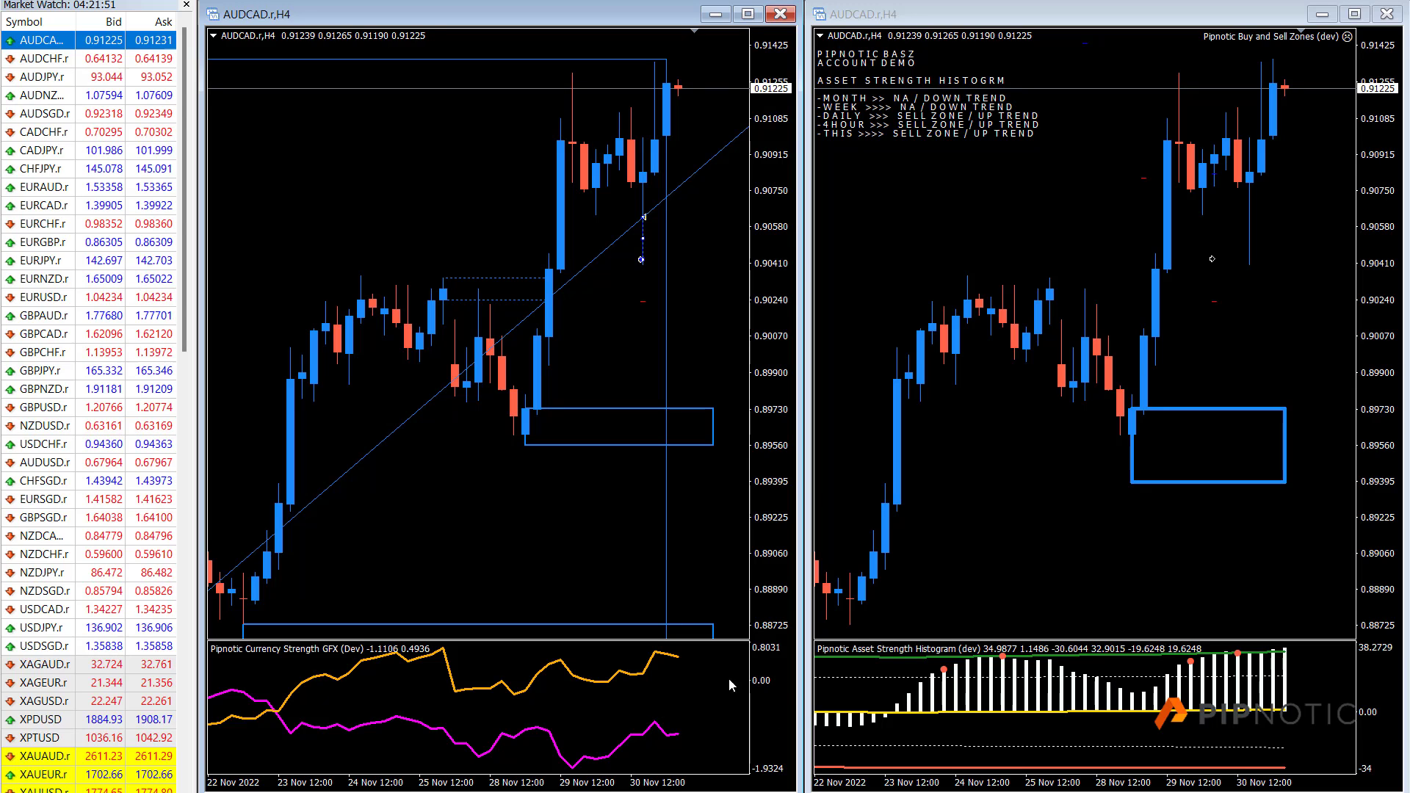
# - Load AUDCHF.r in the synchronized charts and change their timeframe to M30
pyautogui.click(58, 62)
pyautogui.moveTo(578, 208); pyautogui.dragTo(520, 176)
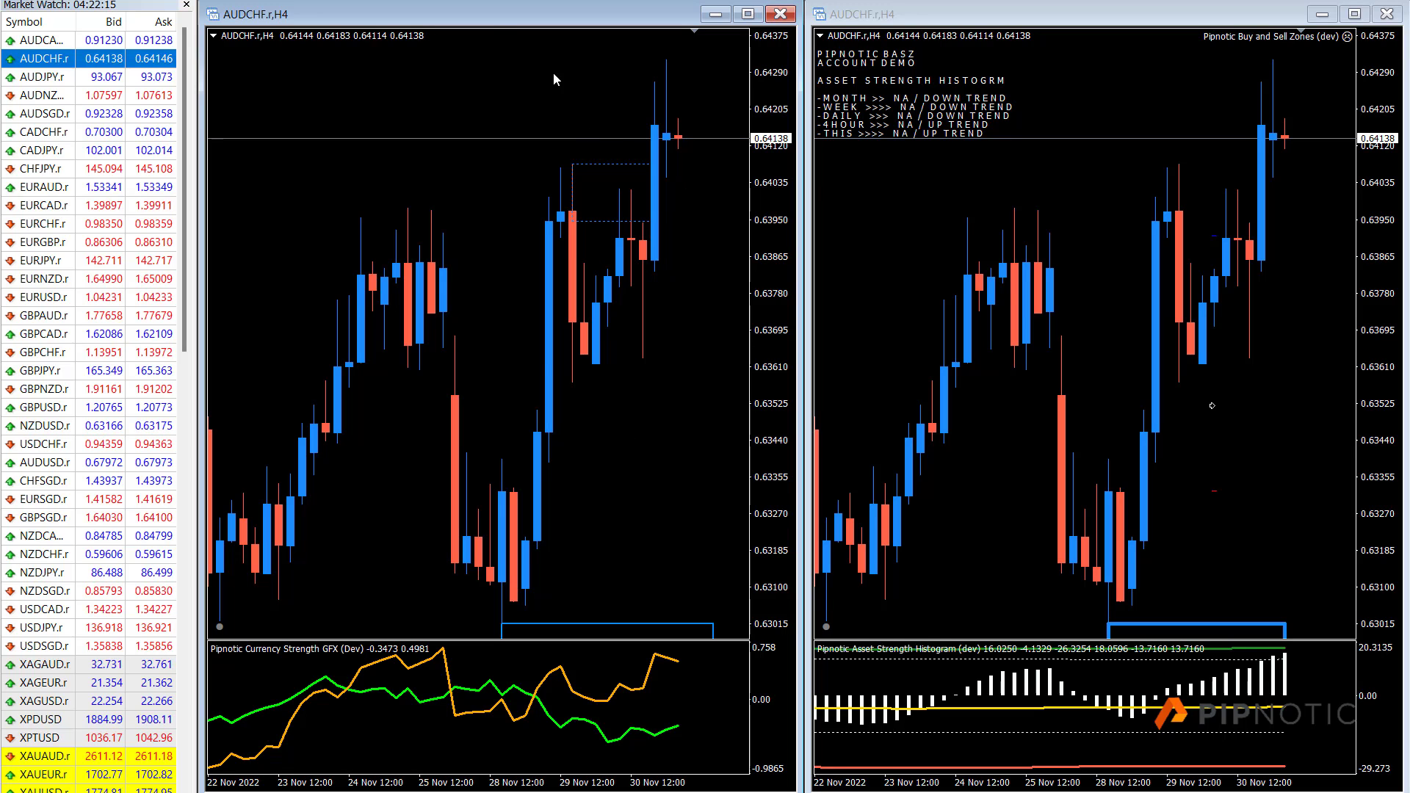
pyautogui.press('1')
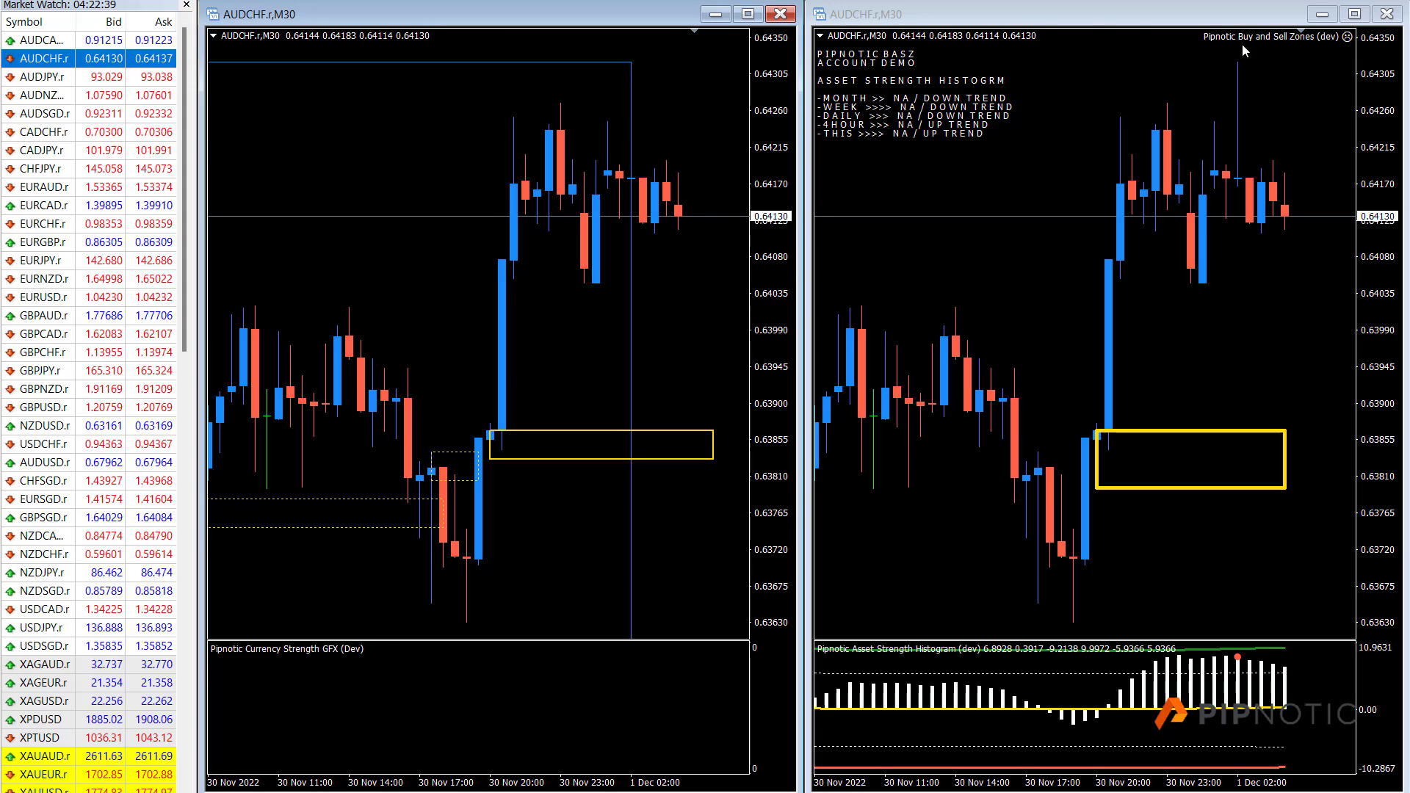
# - Set the StopMultiplier input of the chart's expert advisor to 4 and apply it to the AUDCHF.r M30 chart
pyautogui.press('F7')
pyautogui.scroll(-6, 384, 469)
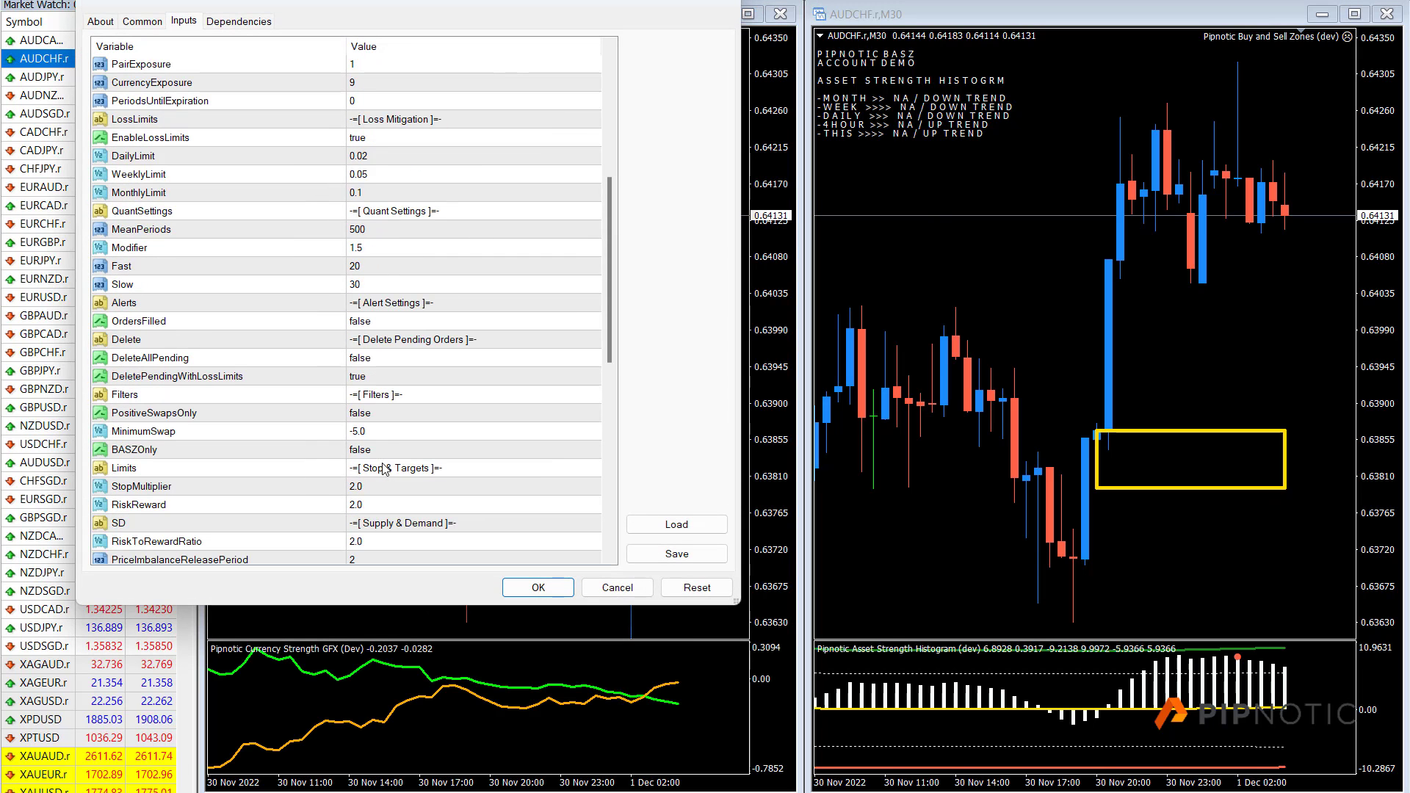
pyautogui.click(392, 486)
pyautogui.click(392, 487)
pyautogui.write('4')
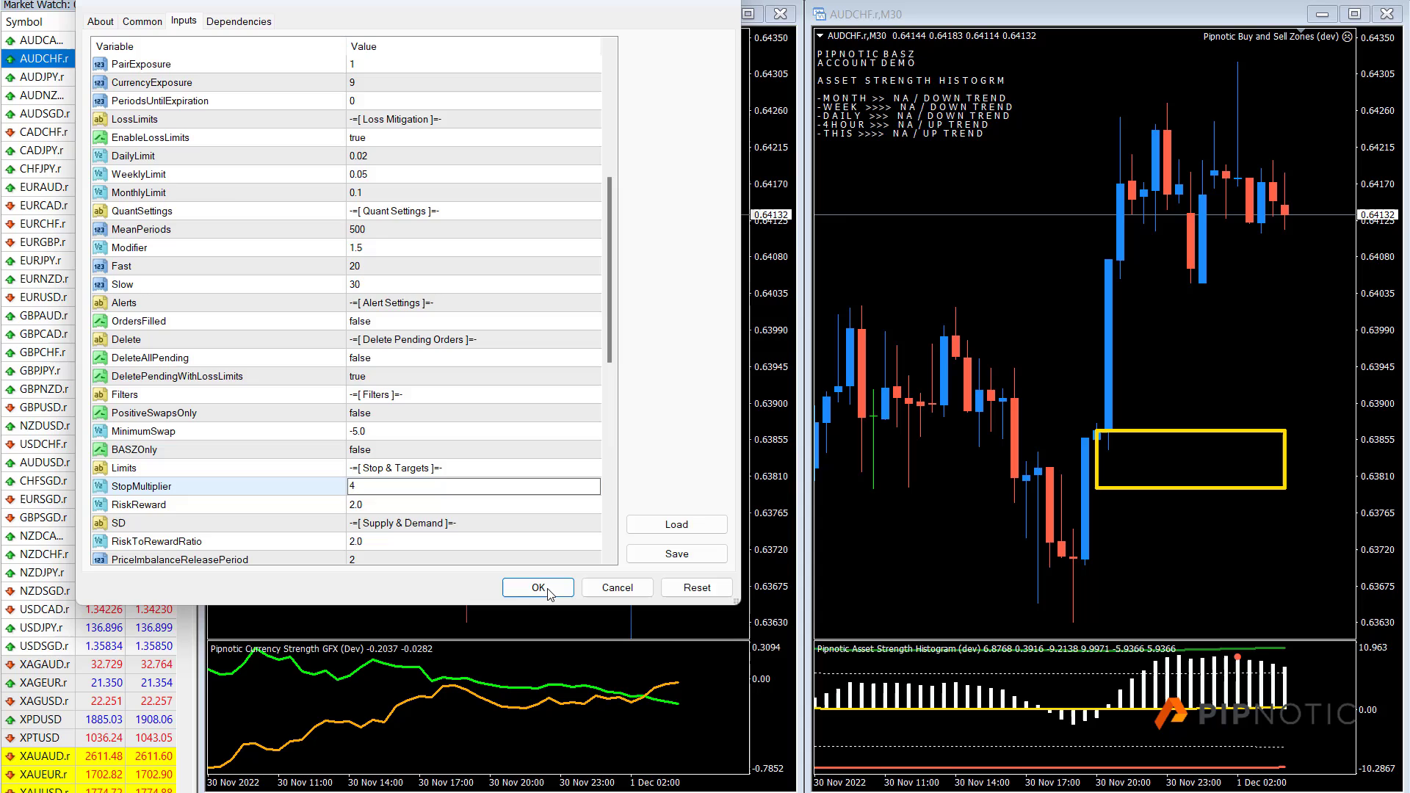
pyautogui.click(539, 588)
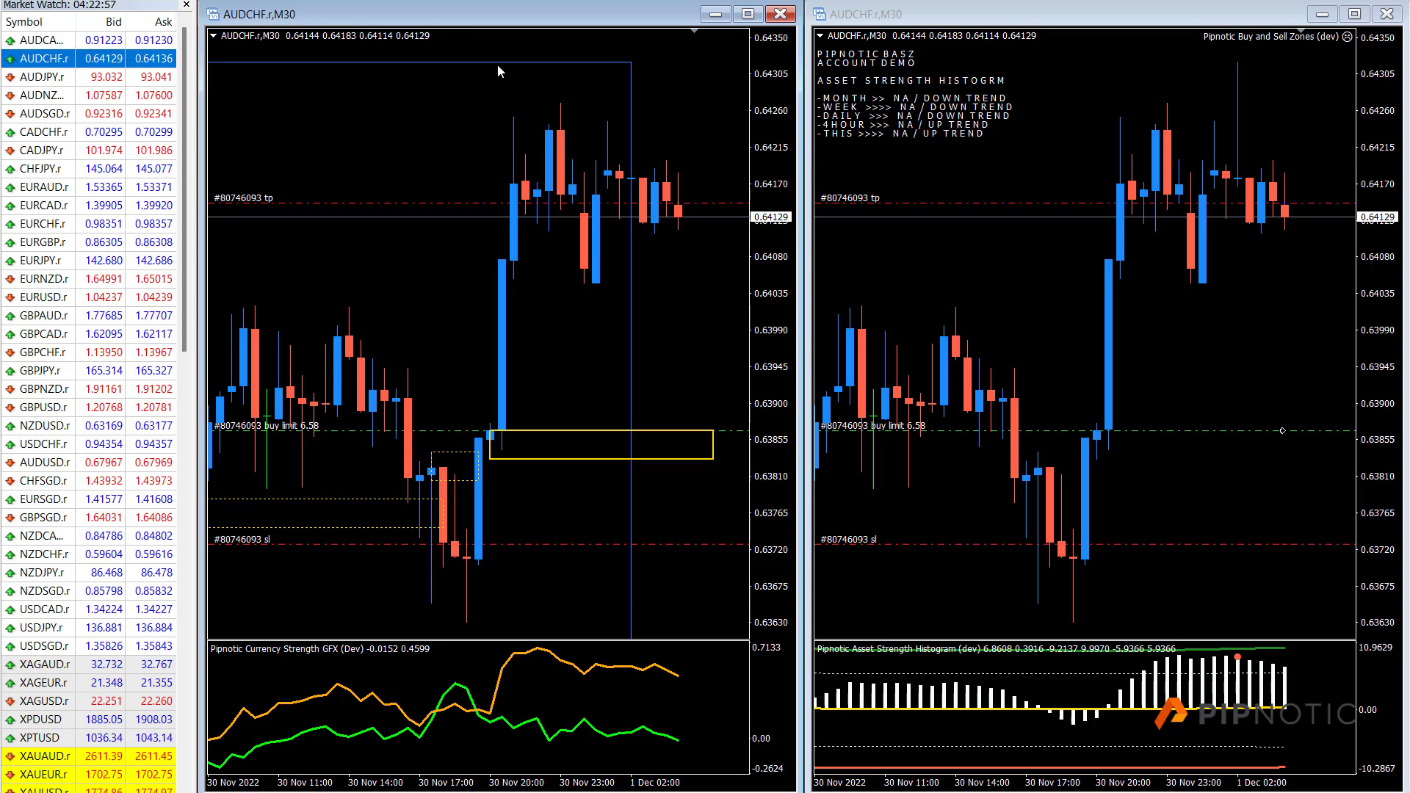
# - Return the AUDCHF.r charts to H4 and open the inputs of the Pipnotic Synccharts (dev) indicator
pyautogui.press('6')
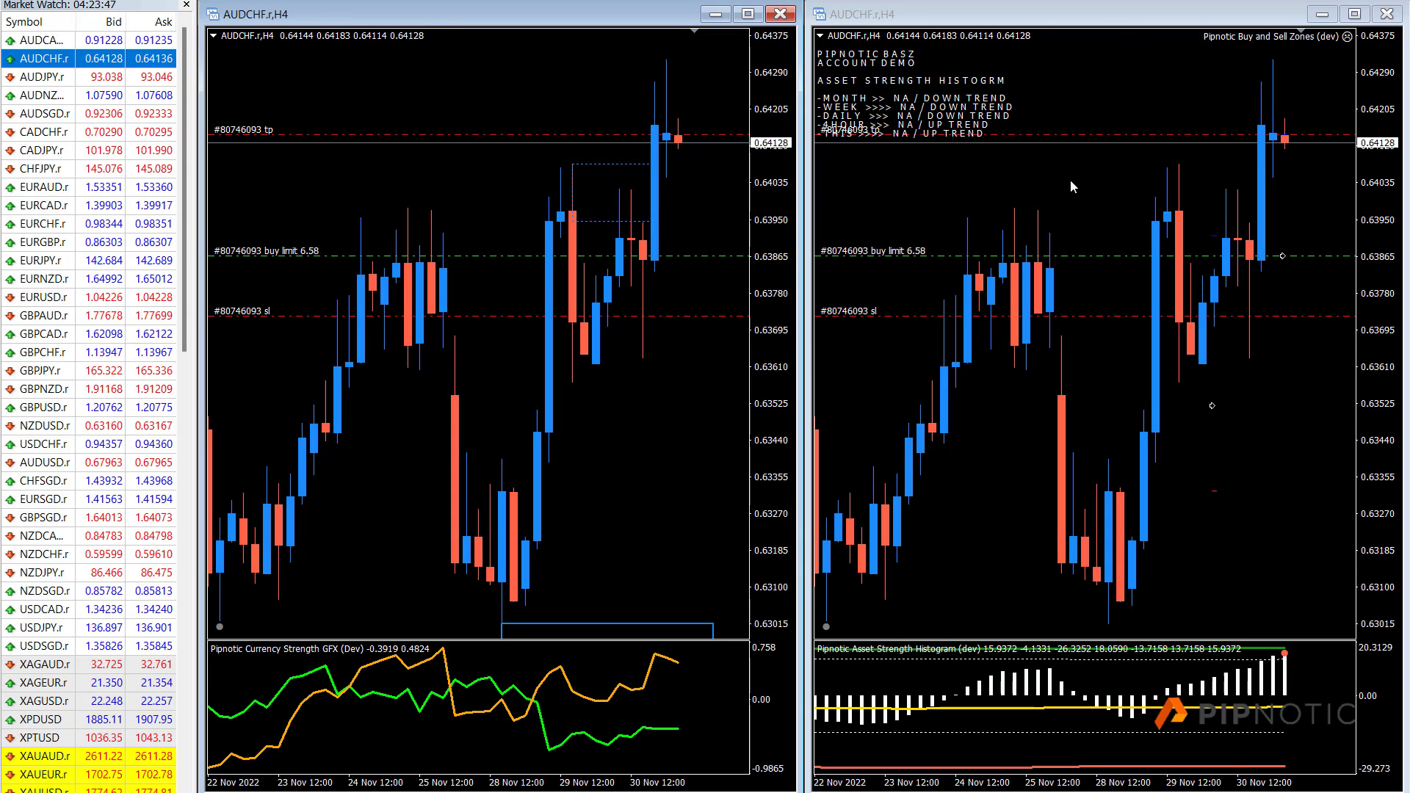
pyautogui.rightClick(485, 96)
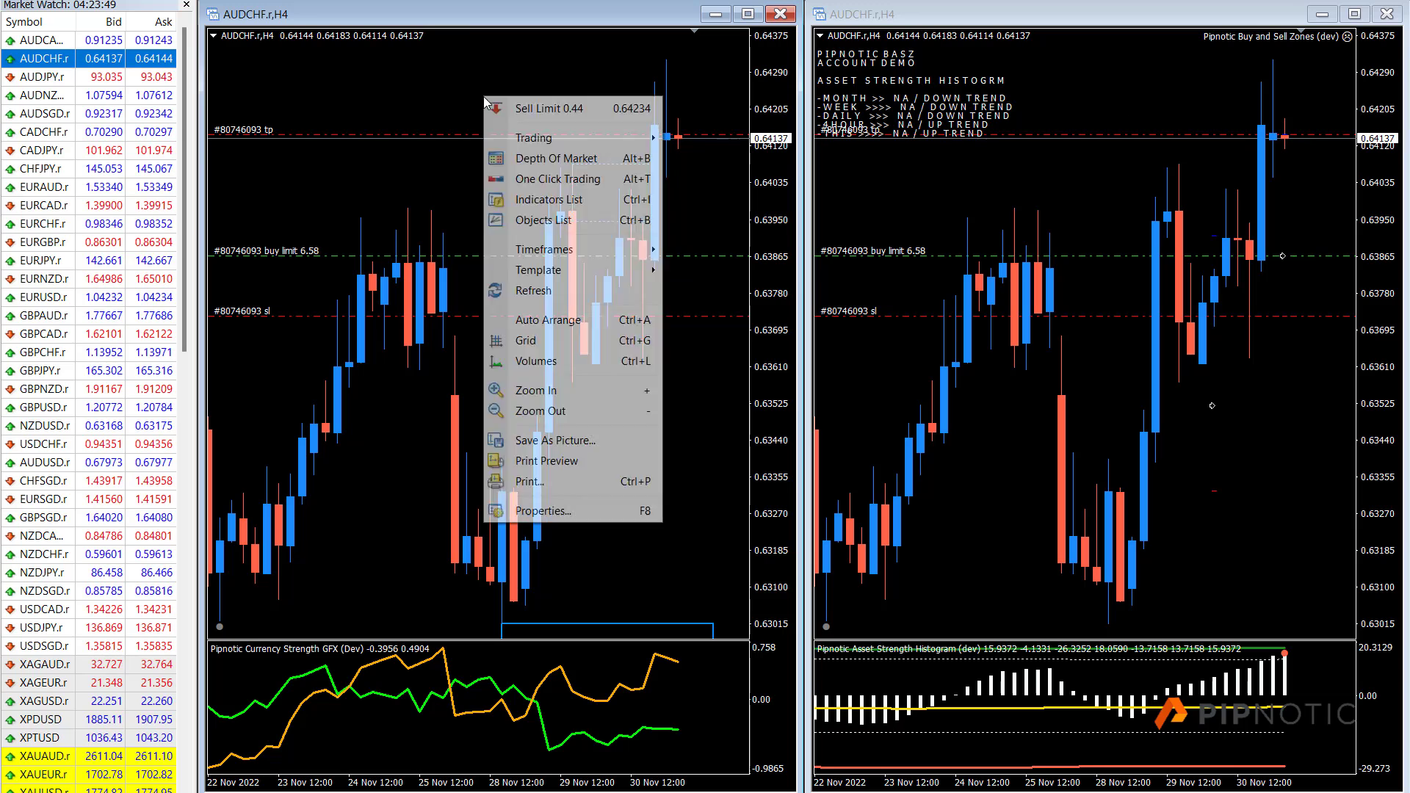
pyautogui.click(549, 199)
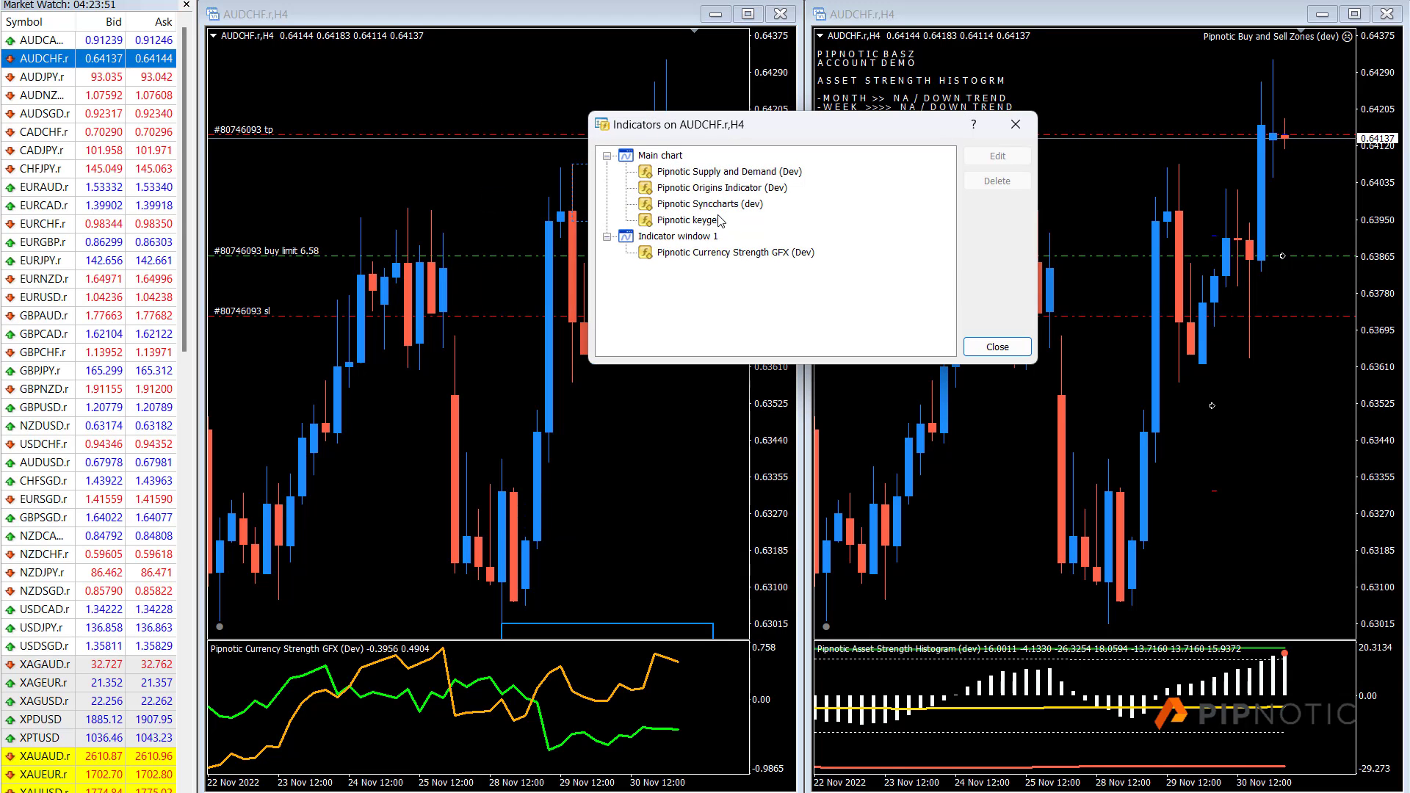
pyautogui.doubleClick(711, 209)
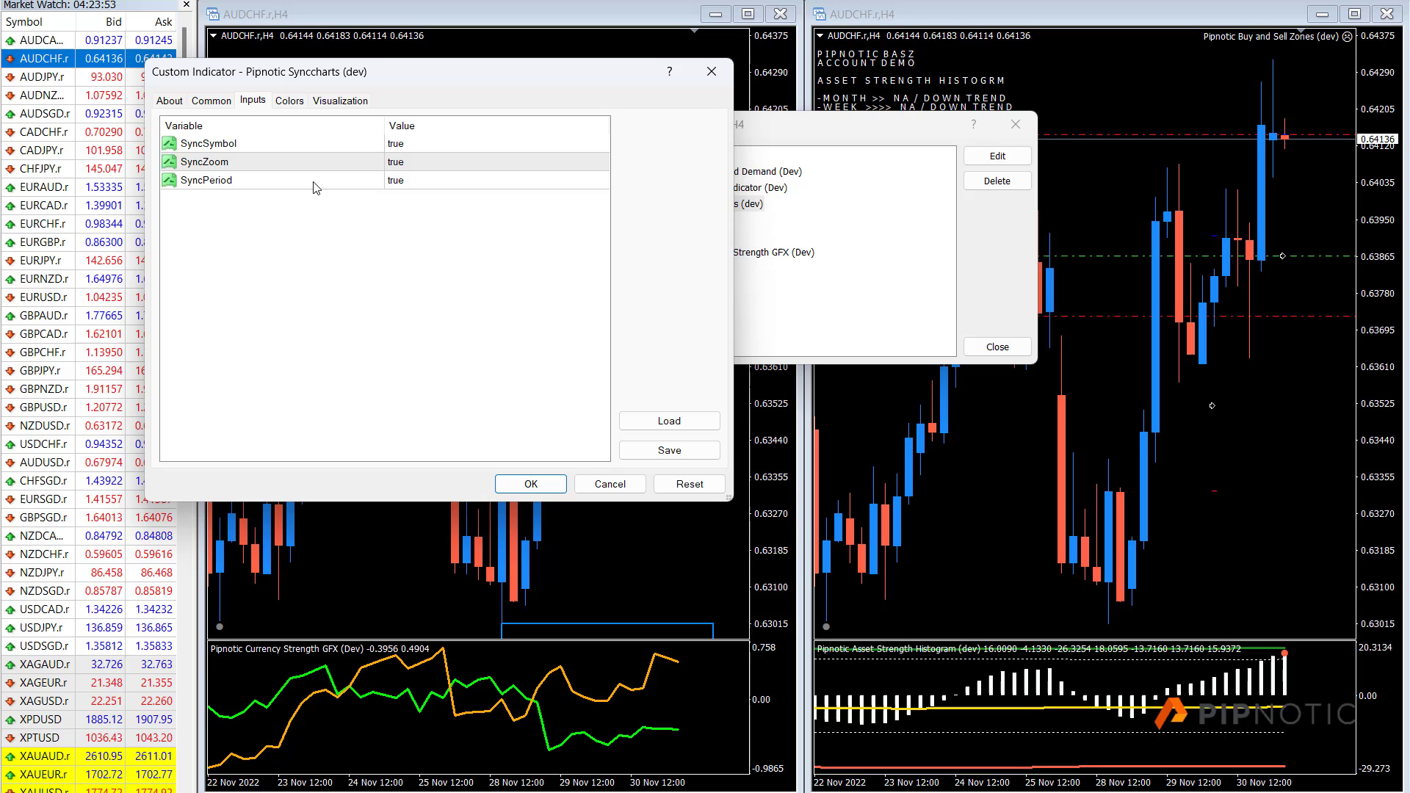
# - Set SyncPeriod to false for the Pipnotic Synccharts (dev) indicator, apply it and close the chart's indicator list
pyautogui.click(434, 178)
pyautogui.click(434, 180)
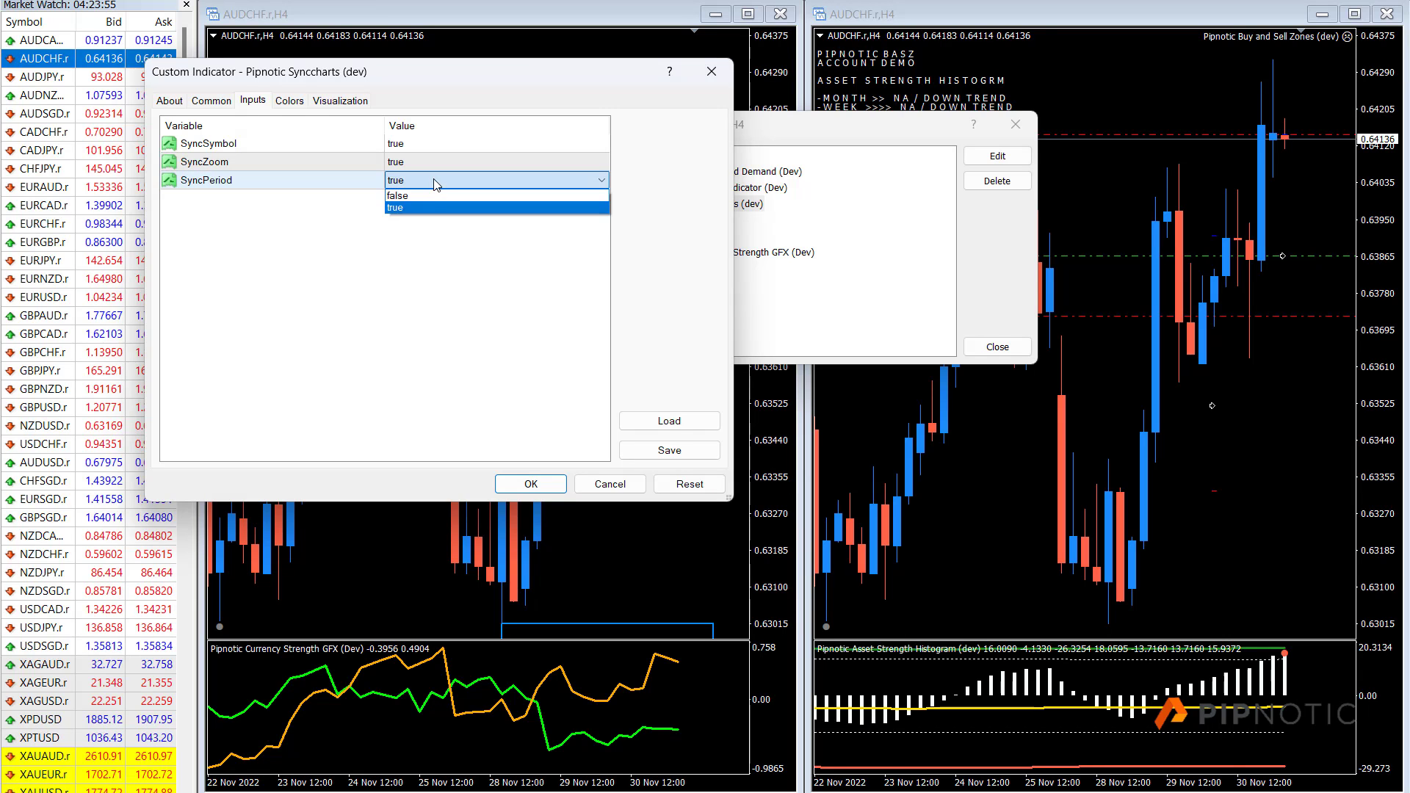
pyautogui.click(428, 207)
pyautogui.click(531, 484)
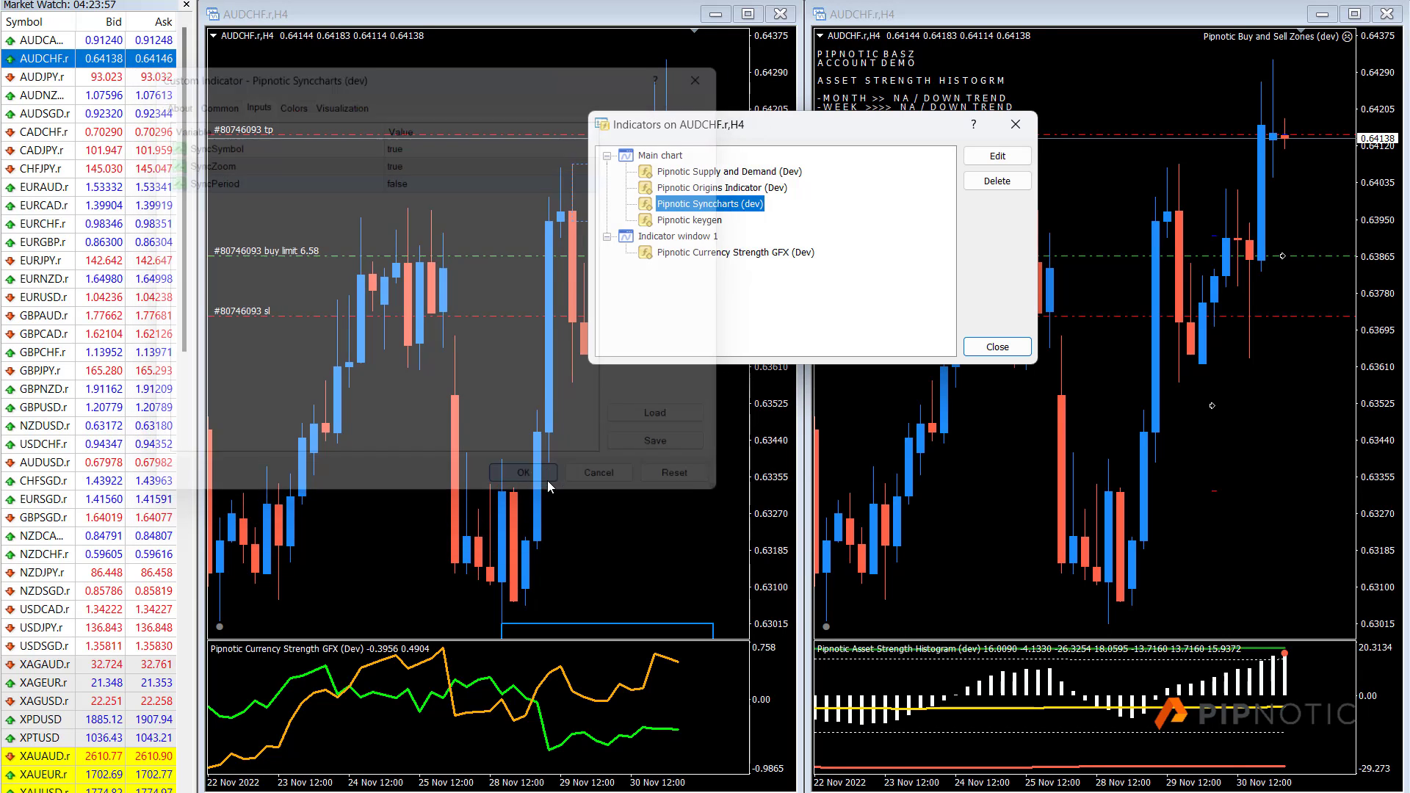
pyautogui.click(1019, 127)
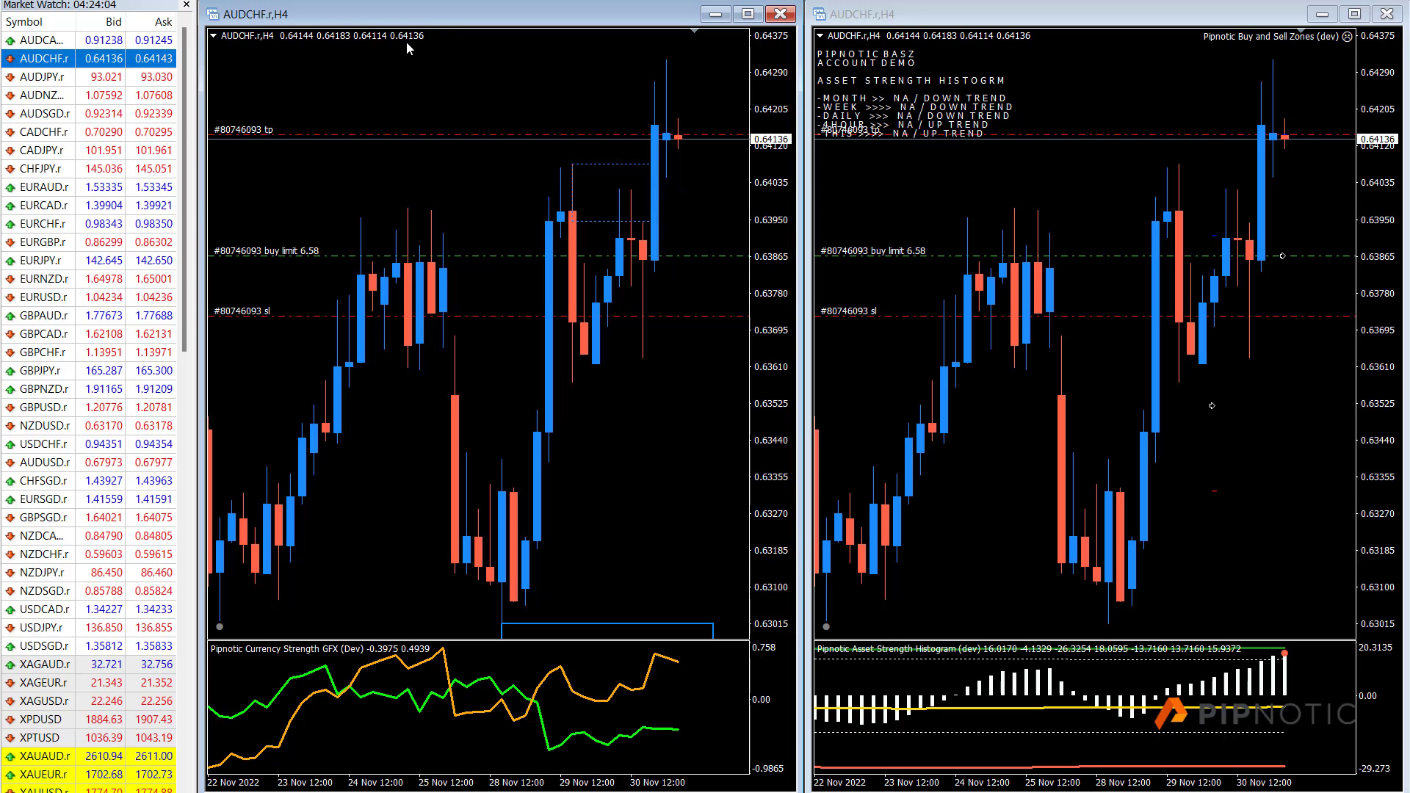
# - Switch the Currency Strength chart to M15, and load AUDJPY.r, AUDNZD.r and AUDSGD.r in turn in the synchronized charts
pyautogui.write('15')
pyautogui.press('Return')
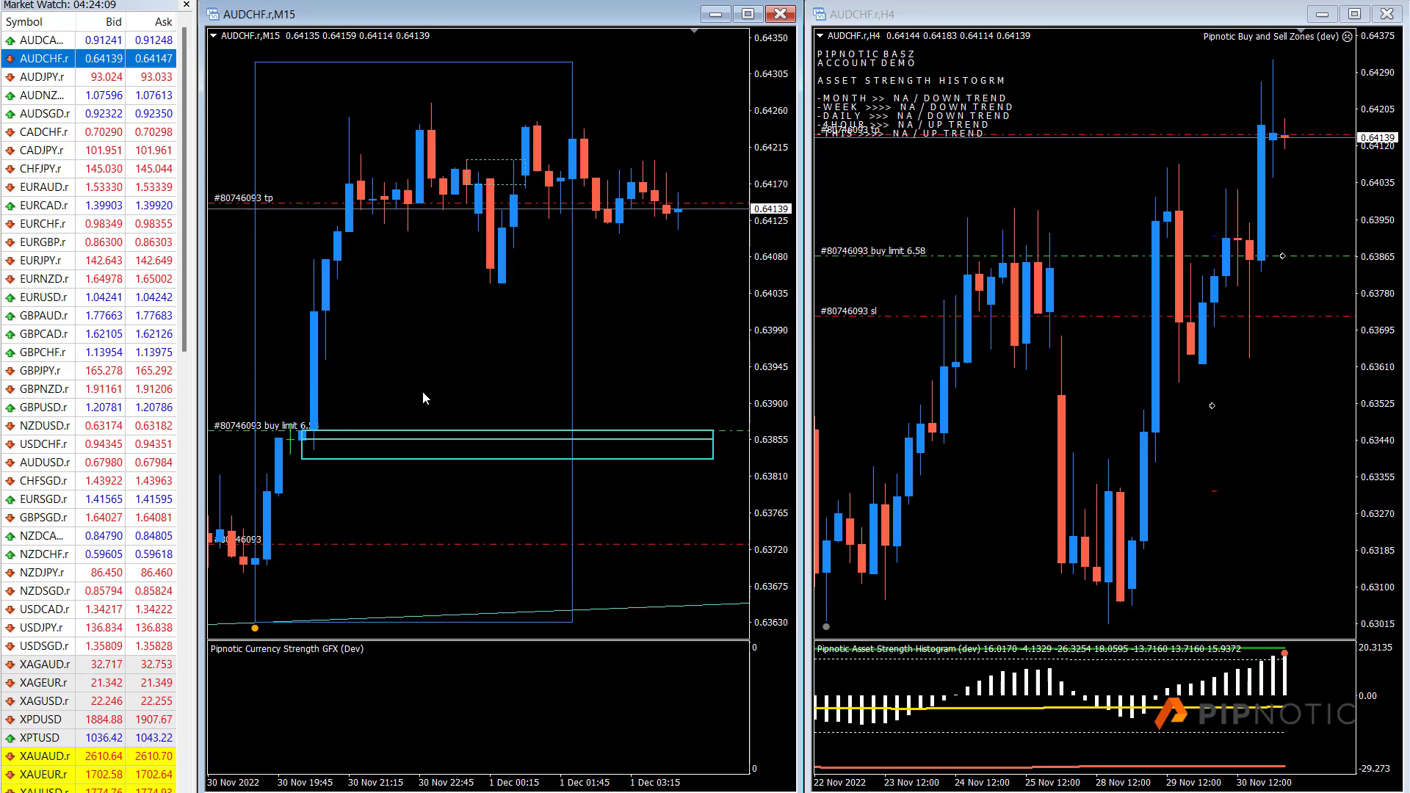
pyautogui.click(110, 77)
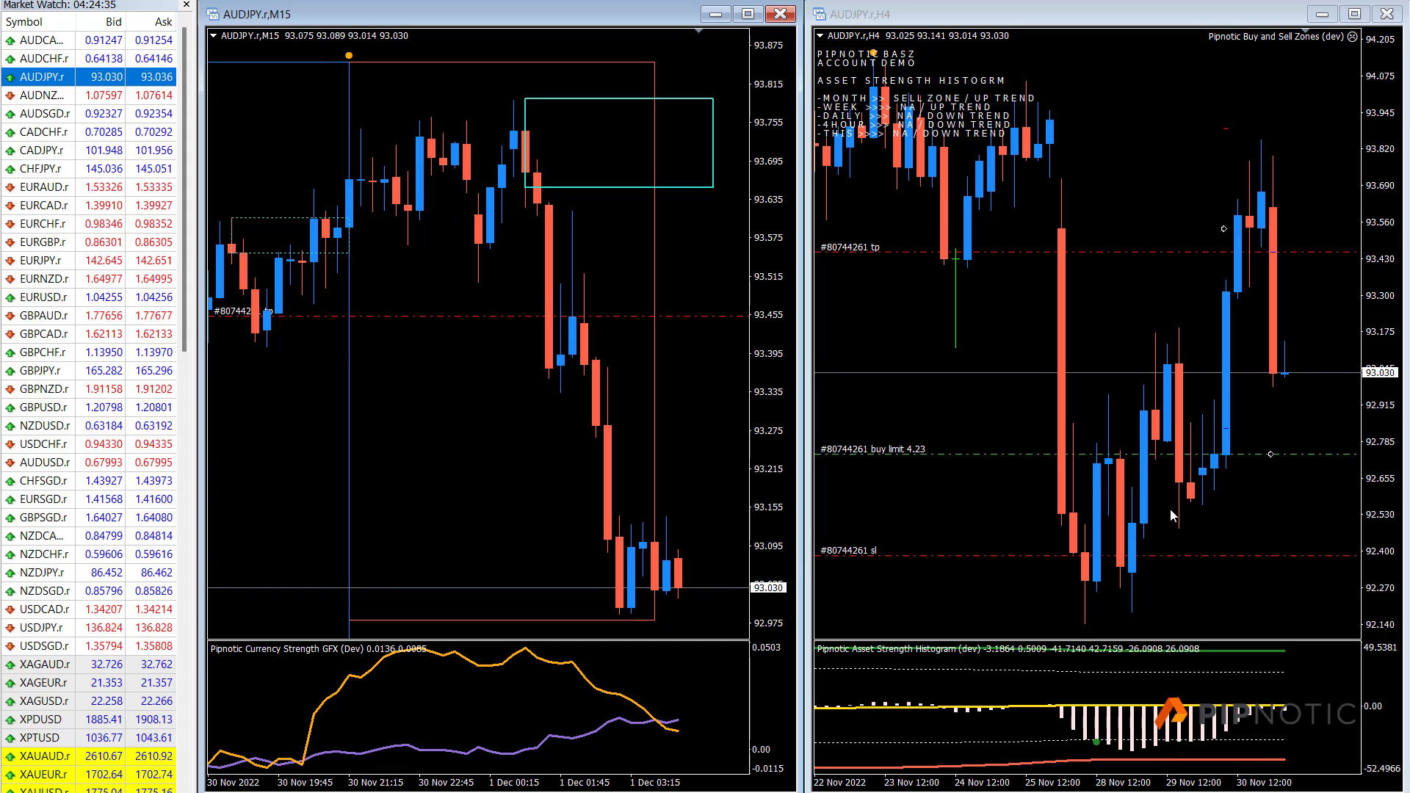
pyautogui.moveTo(101, 91); pyautogui.dragTo(359, 100)
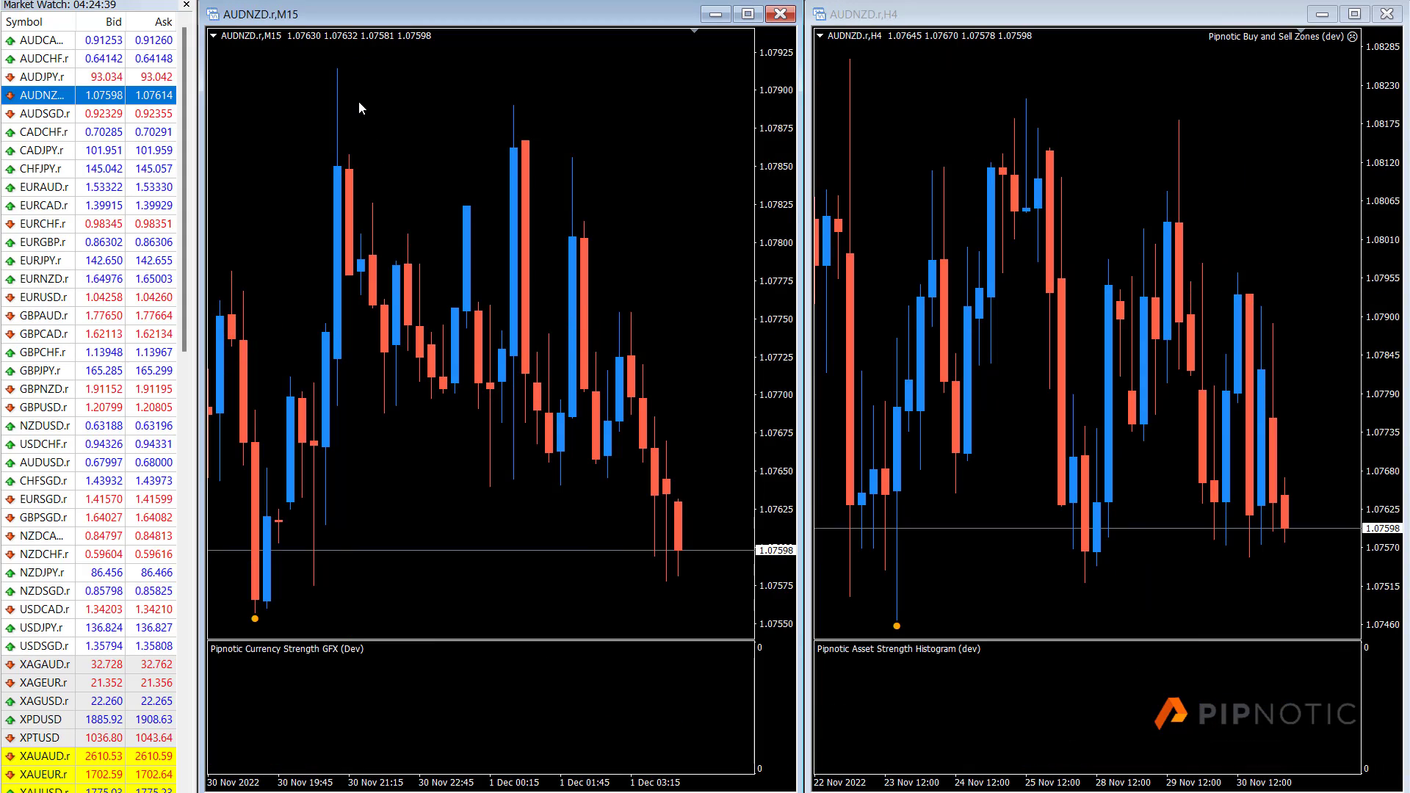
pyautogui.click(141, 114)
pyautogui.moveTo(458, 125); pyautogui.dragTo(459, 126)
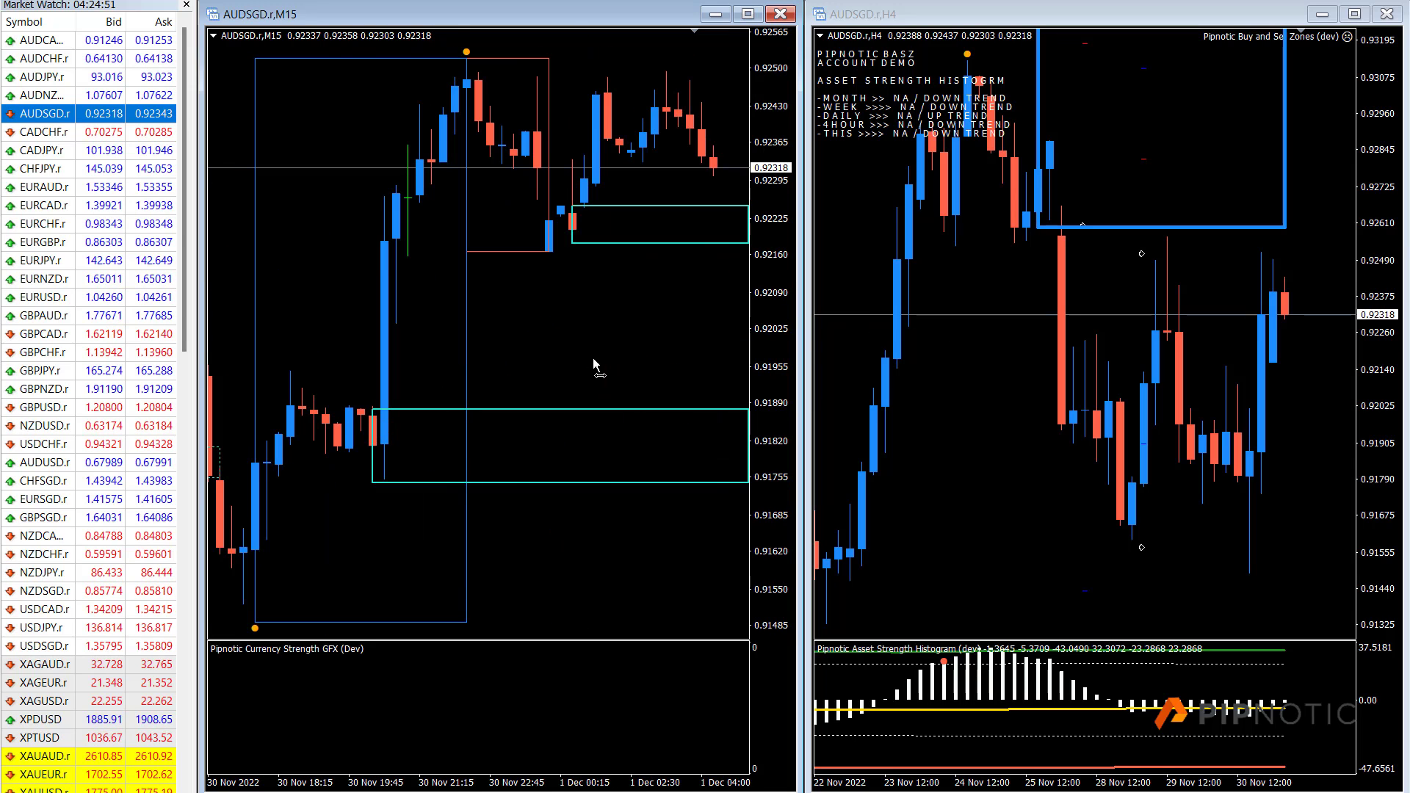
# - Examine the AUDSGD.r M15 chart maximized and tiled again, and review the inputs of the H4 chart's expert advisor
pyautogui.click(748, 14)
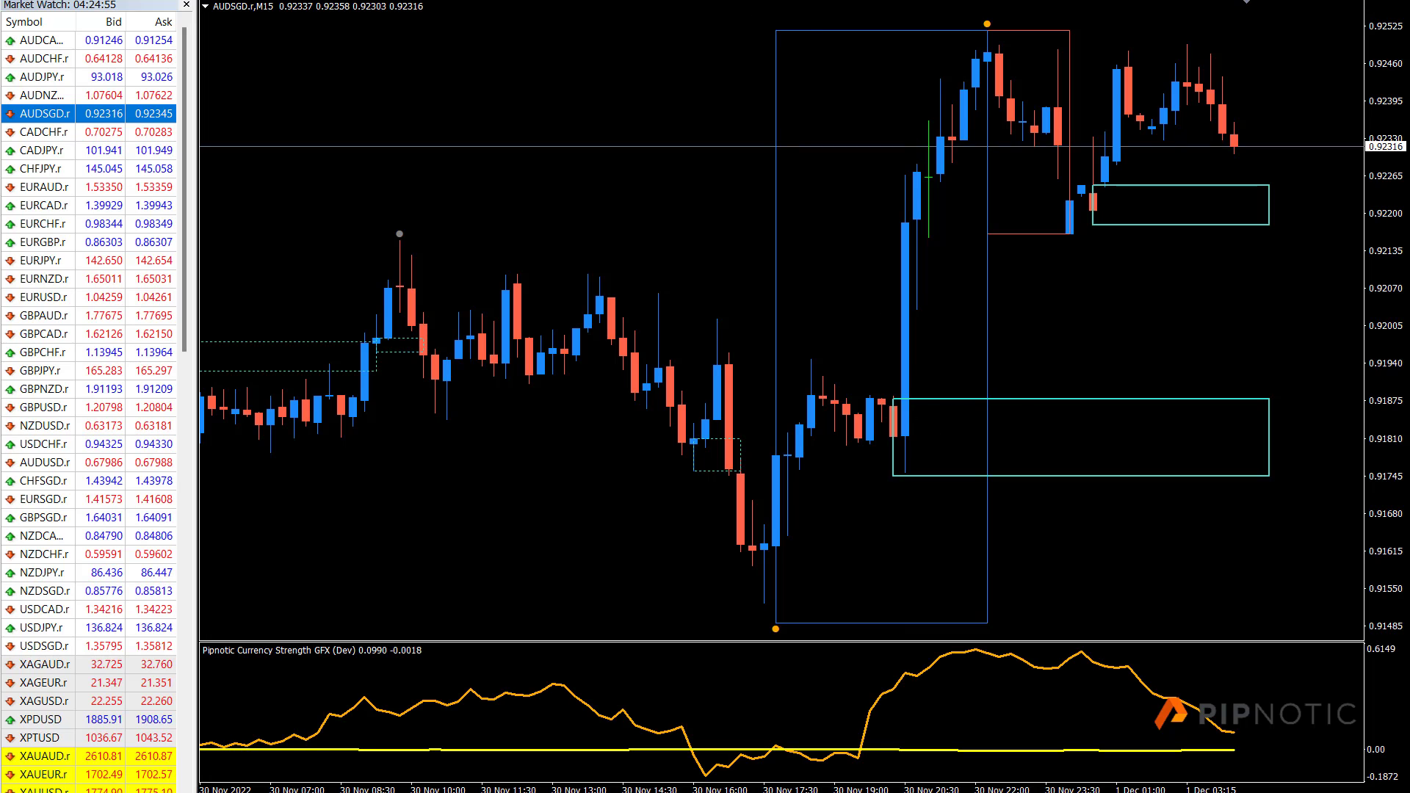
pyautogui.hotkey('alt', 'r')
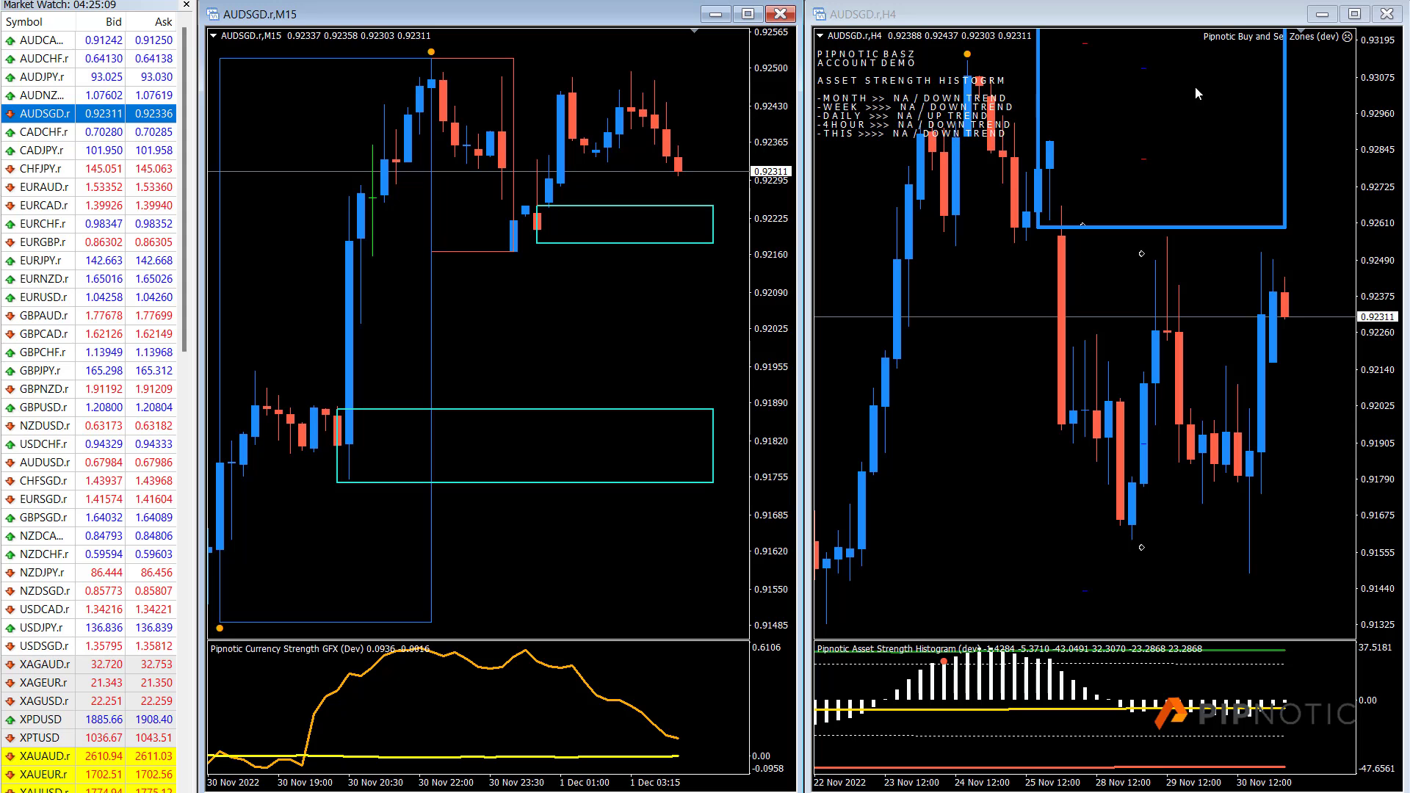
pyautogui.press('F7')
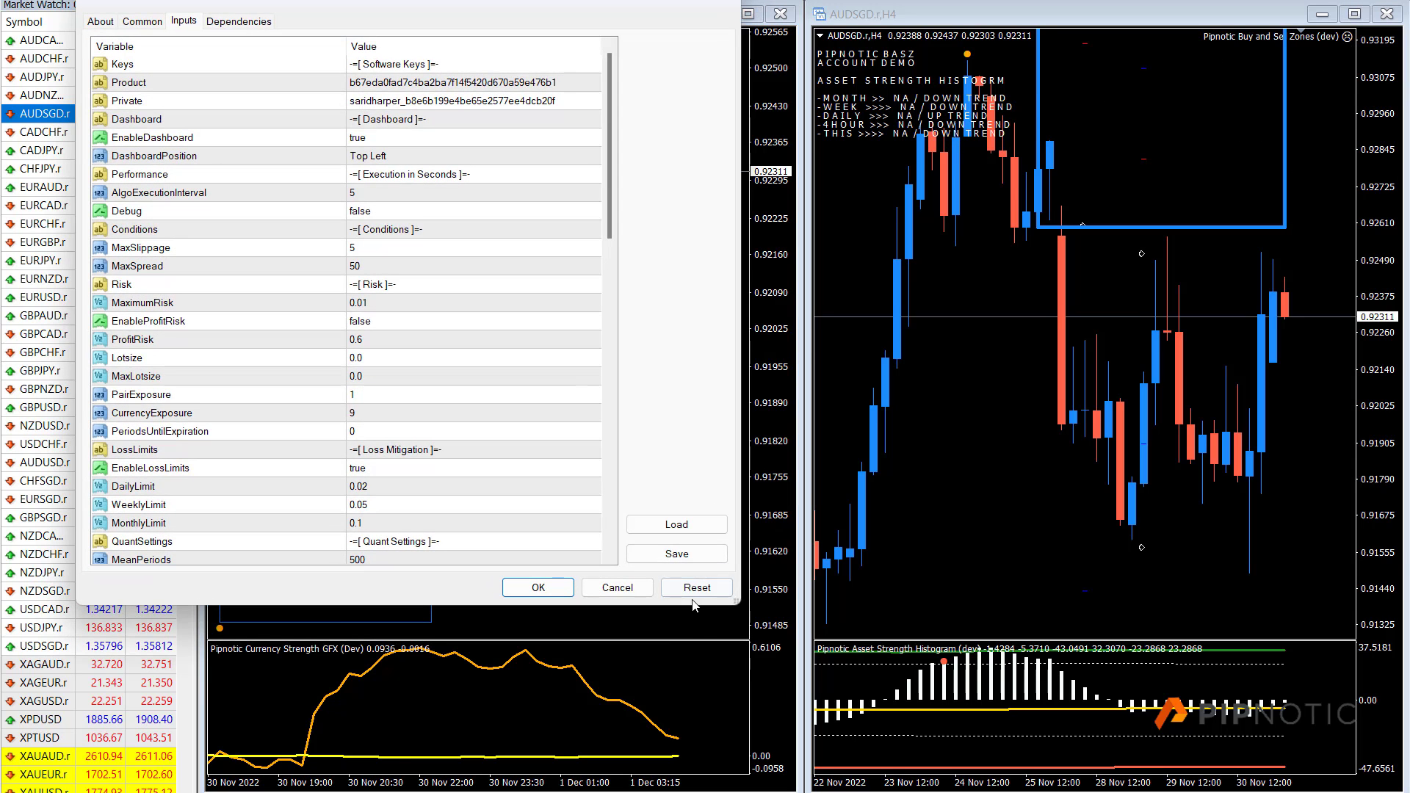
pyautogui.click(539, 588)
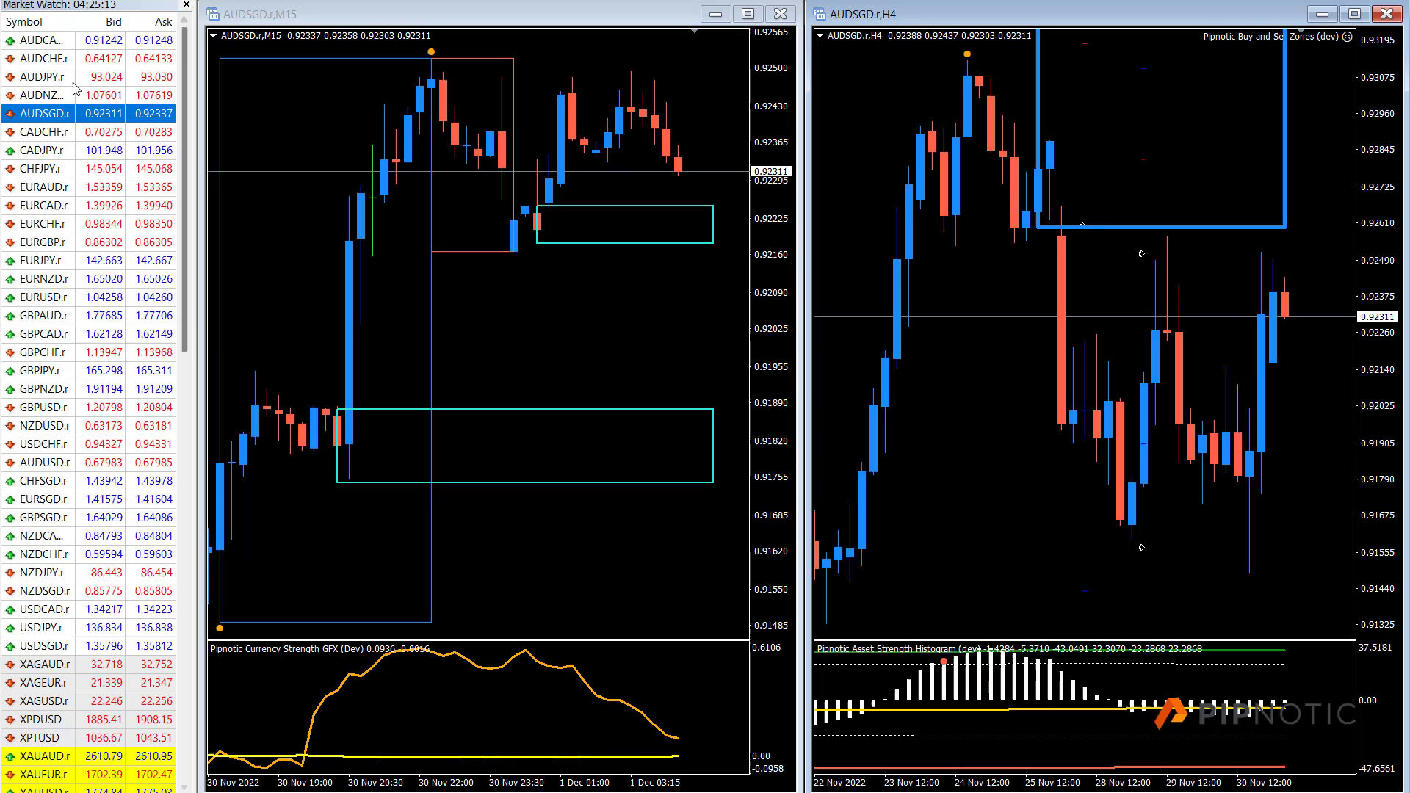
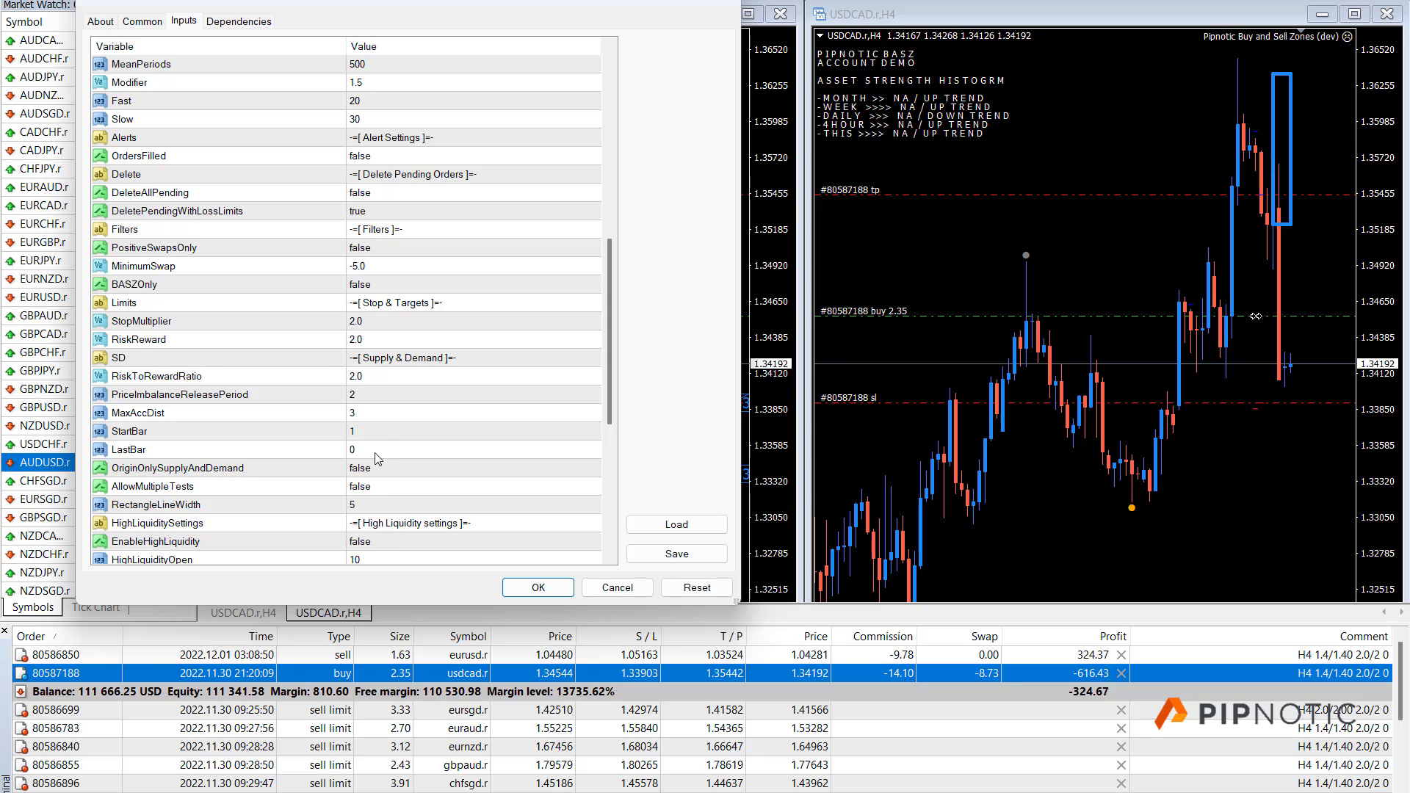
# - Set the expert advisor's StartBar input to 9 and apply it to the USDCAD.r H4 chart
pyautogui.doubleClick(383, 431)
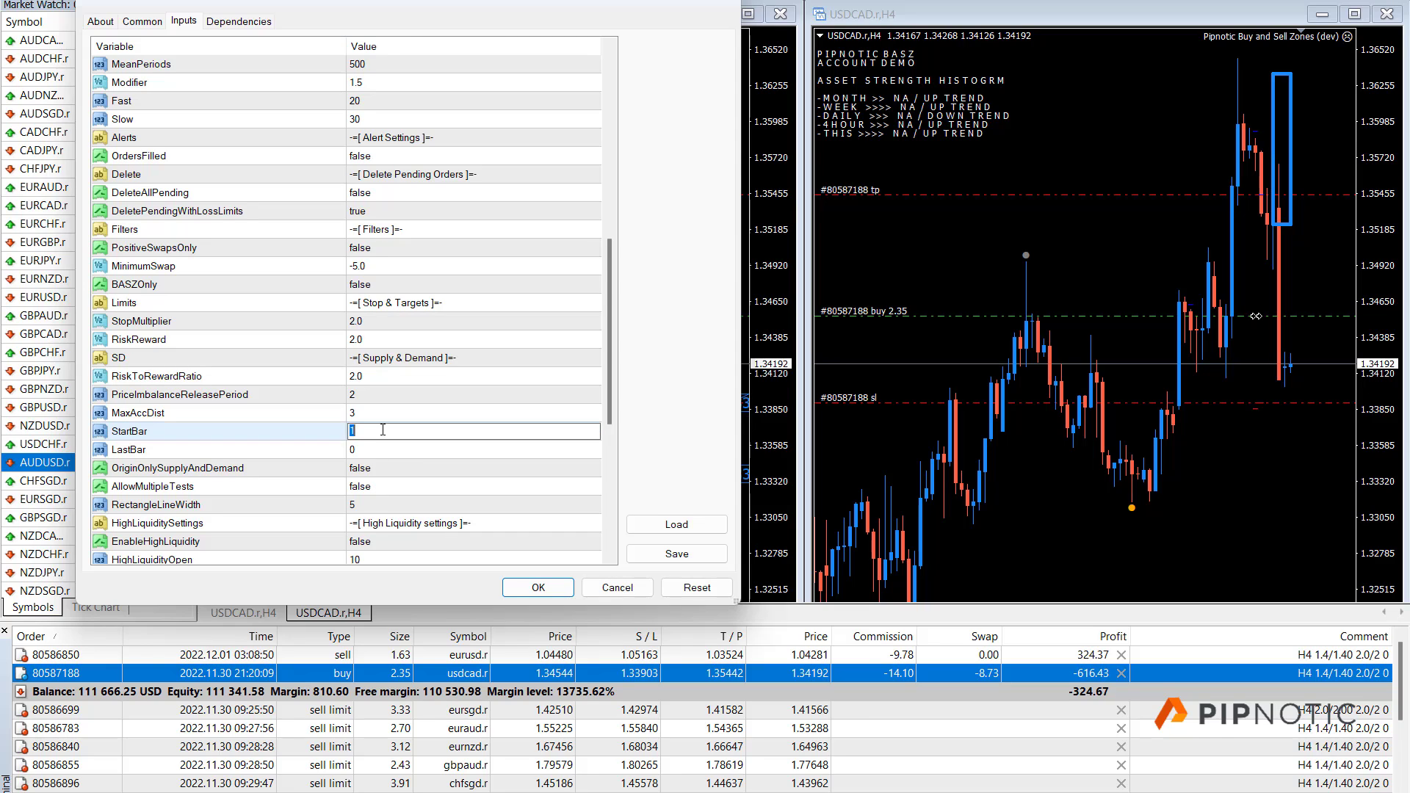
pyautogui.press('Return')
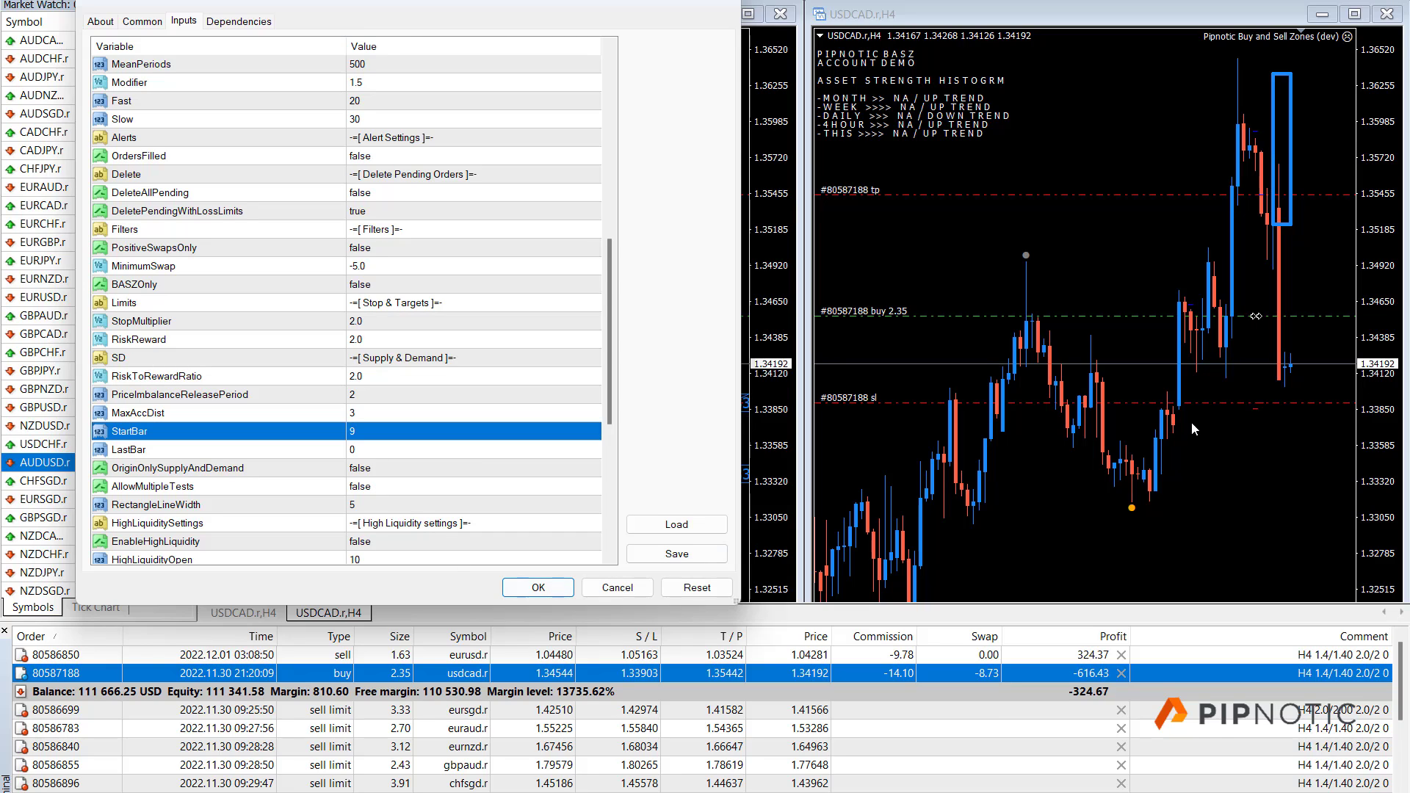
pyautogui.press('Return')
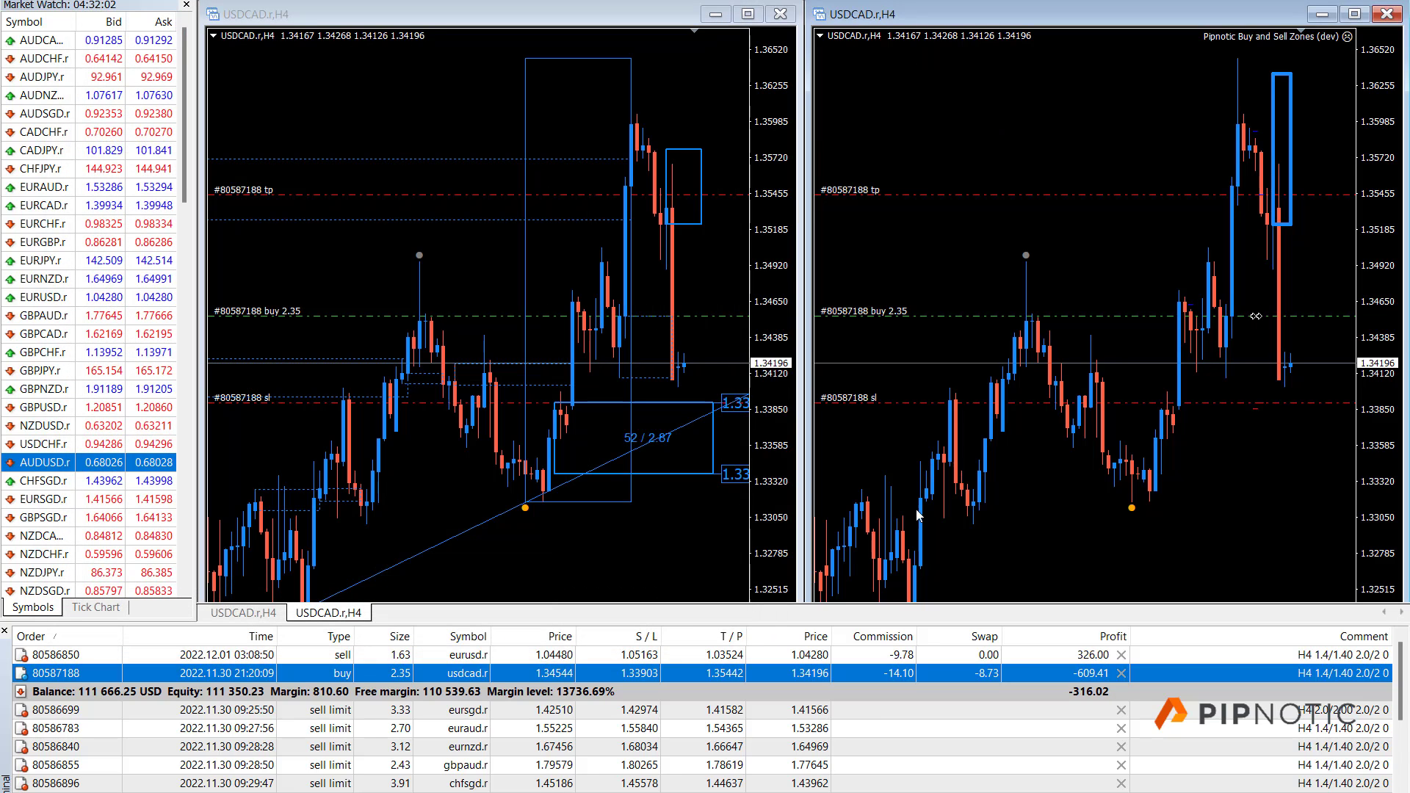
# - Try a shallower demand zone on the USDCAD.r H4 chart by raising its lower edge, and move the edge back down
pyautogui.doubleClick(560, 481)
pyautogui.moveTo(560, 482)
pyautogui.mouseDown()
pyautogui.moveTo(674, 451)
pyautogui.moveTo(563, 454)
pyautogui.mouseUp()
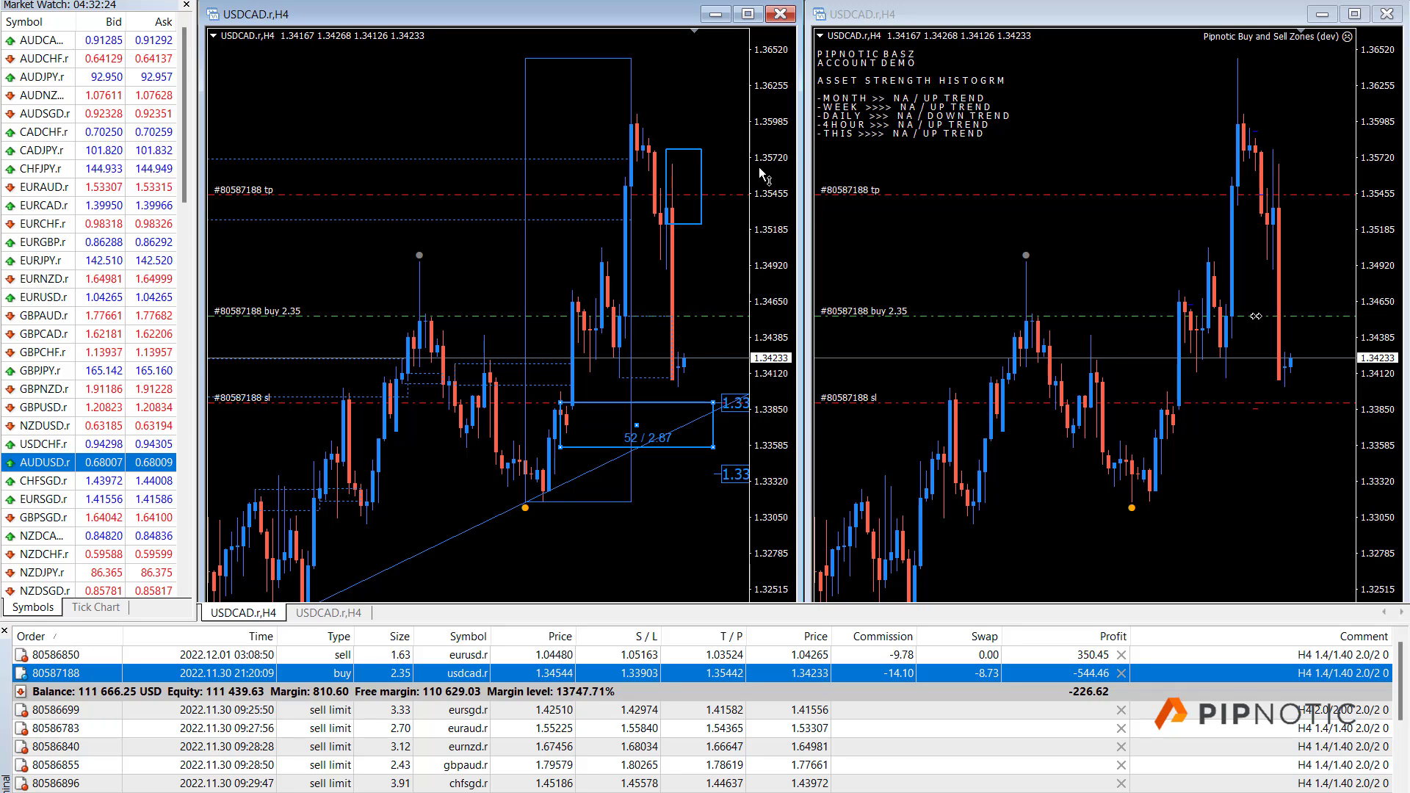
pyautogui.doubleClick(560, 448)
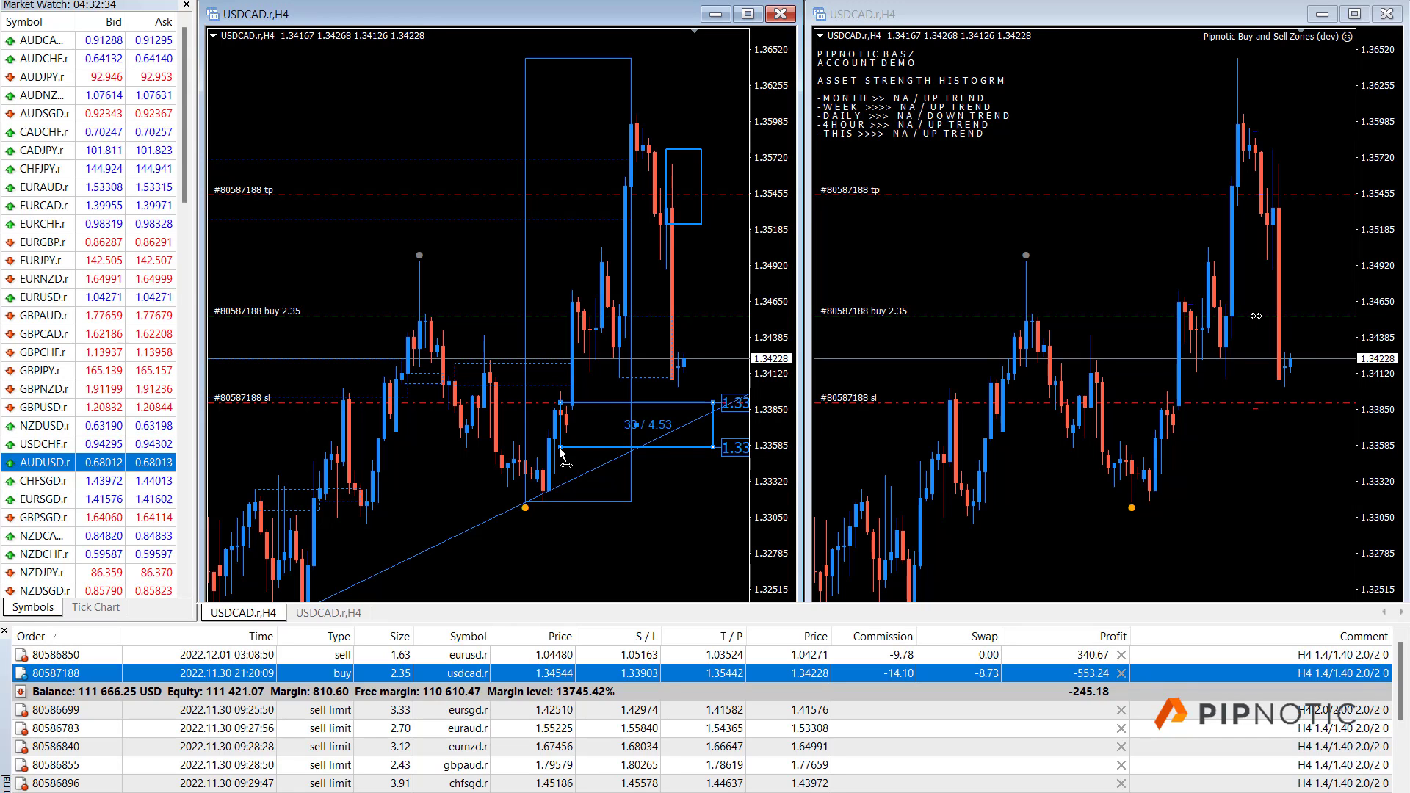
pyautogui.press('Return')
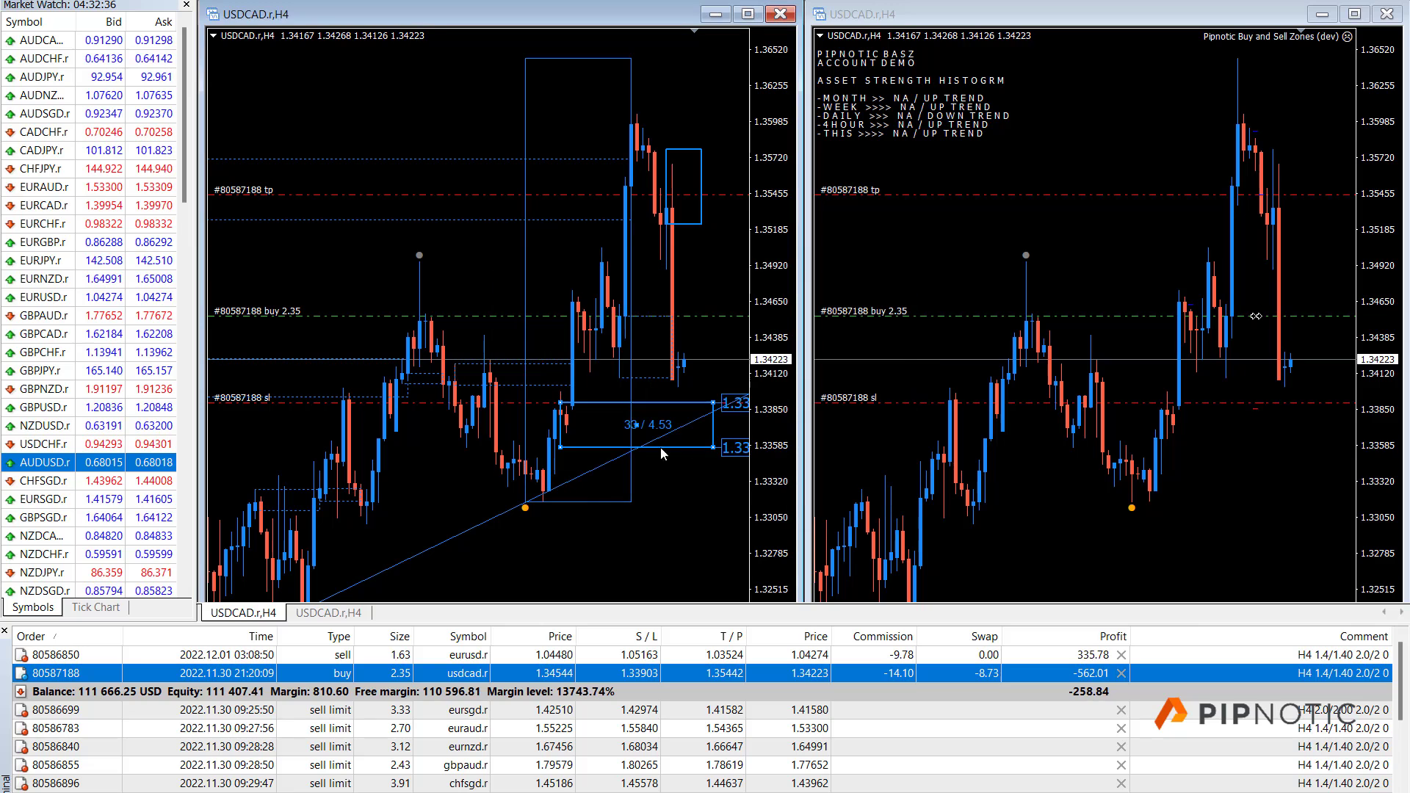
pyautogui.click(1103, 116)
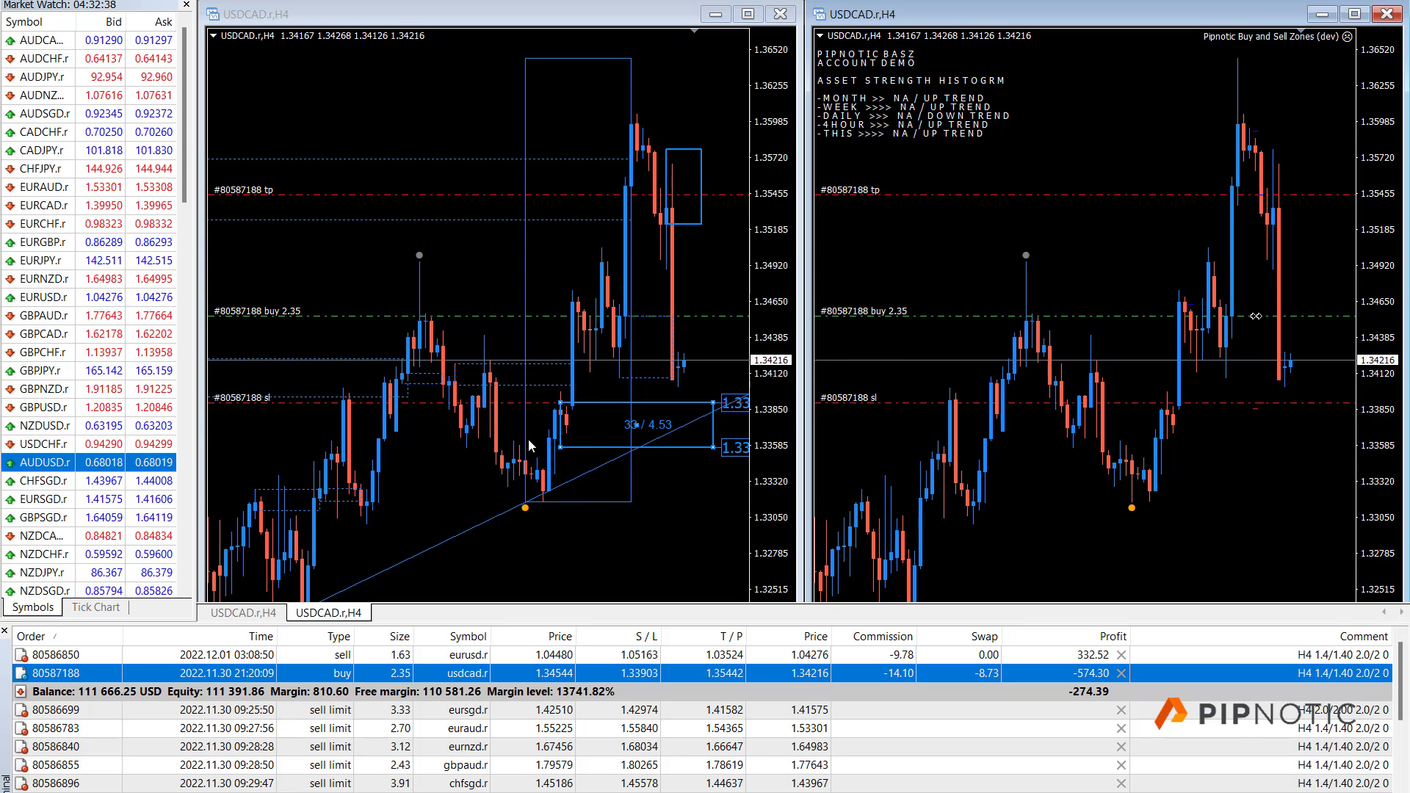
pyautogui.moveTo(564, 457); pyautogui.dragTo(559, 485)
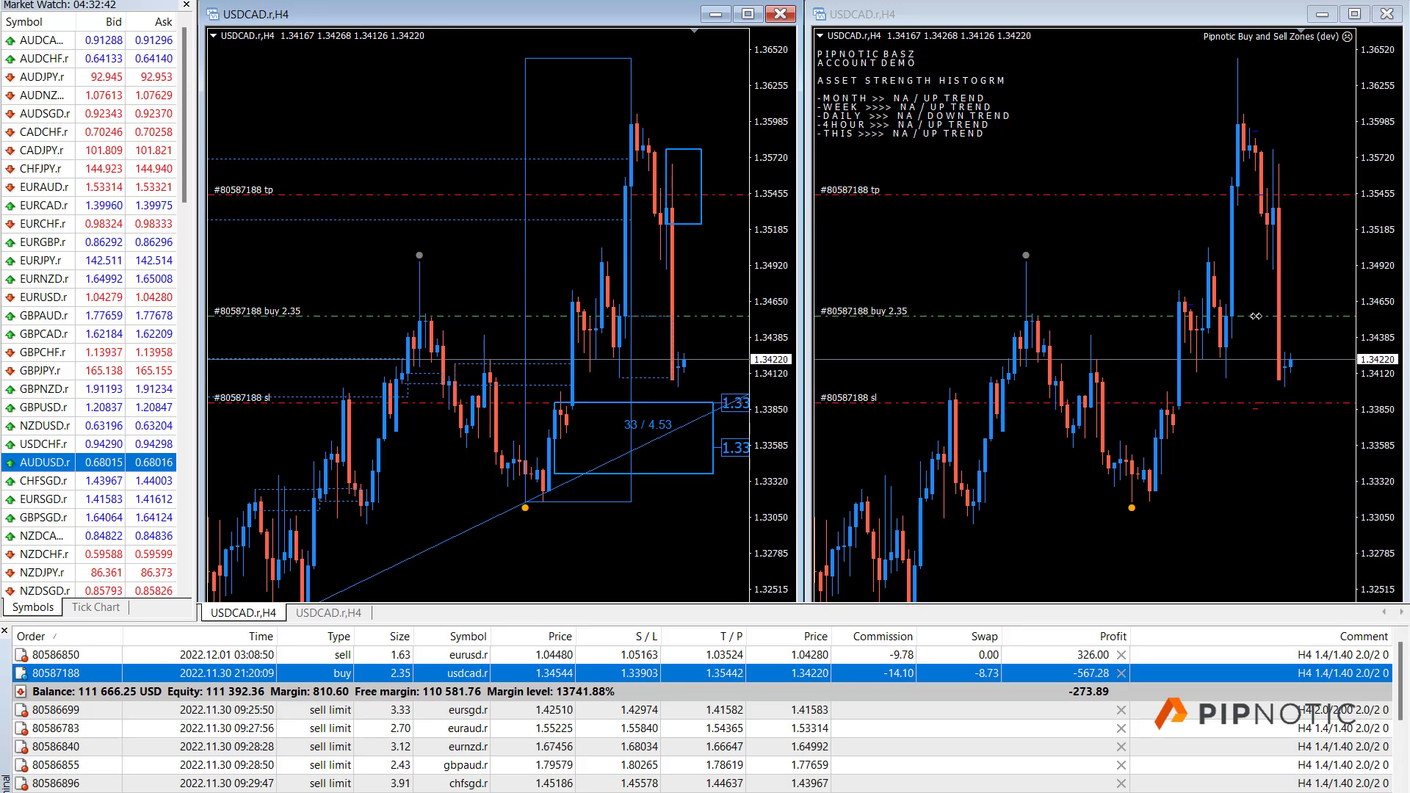
# - Start a new USDCAD.r order and set its volume to 2.88
pyautogui.press('F9')
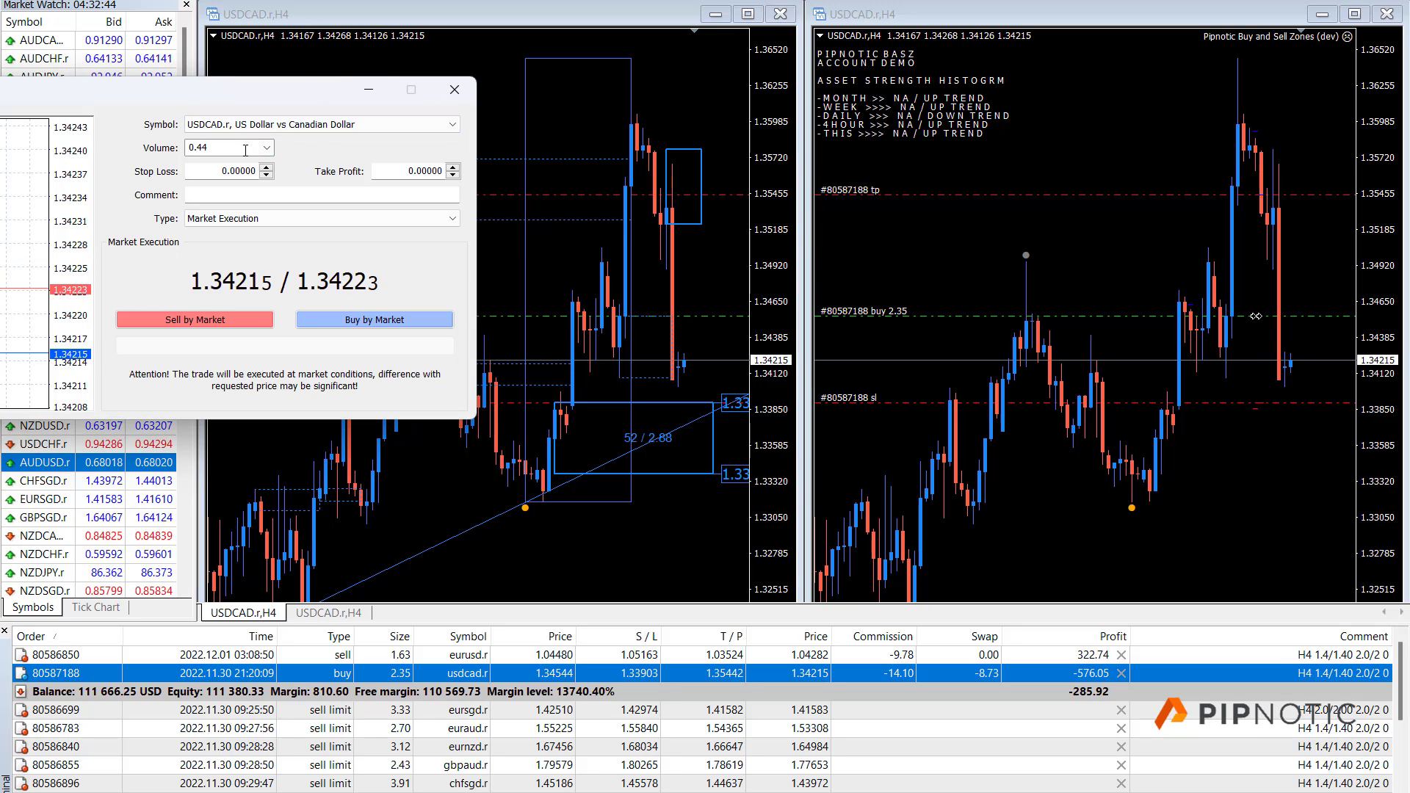
pyautogui.doubleClick(246, 150)
pyautogui.write('2')
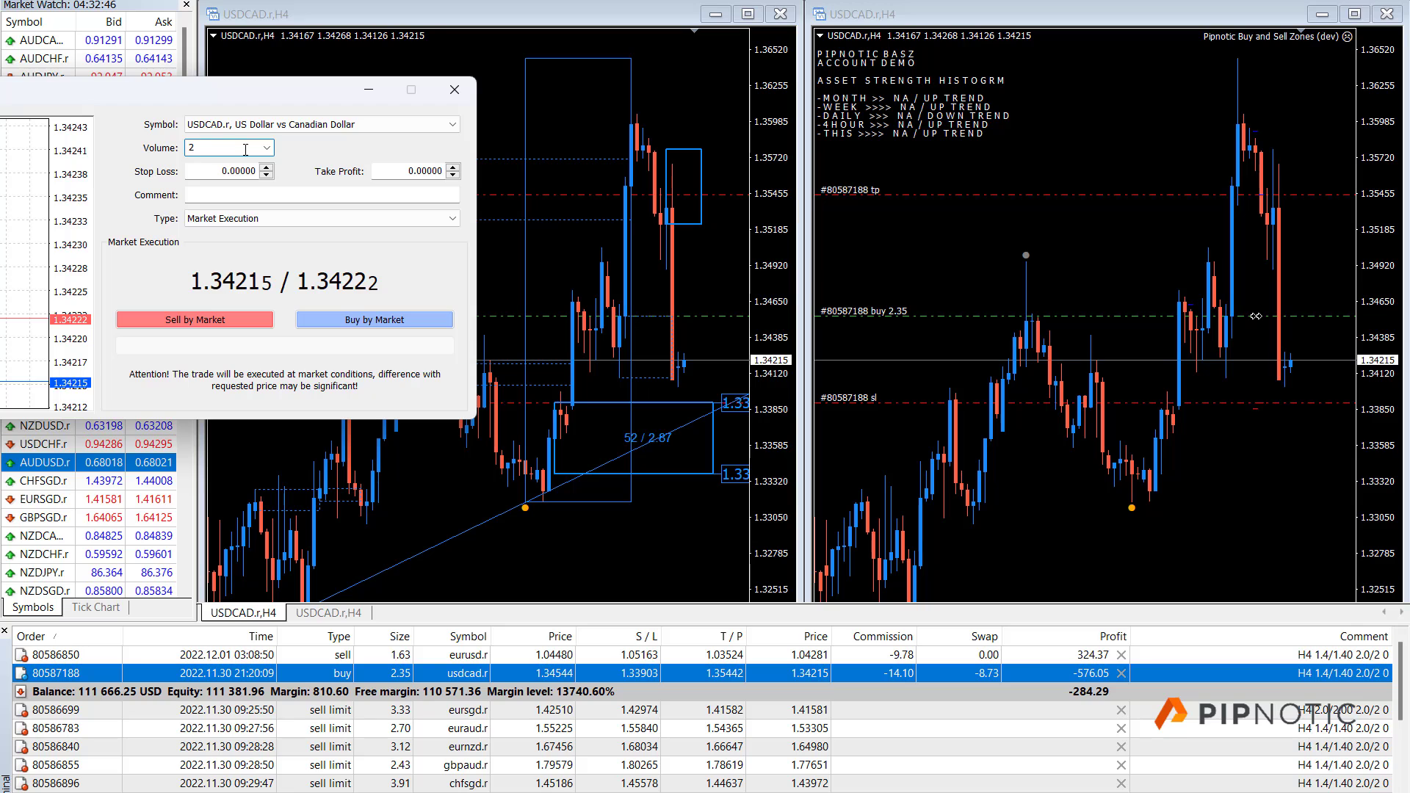
pyautogui.write('.88')
pyautogui.press('Tab')
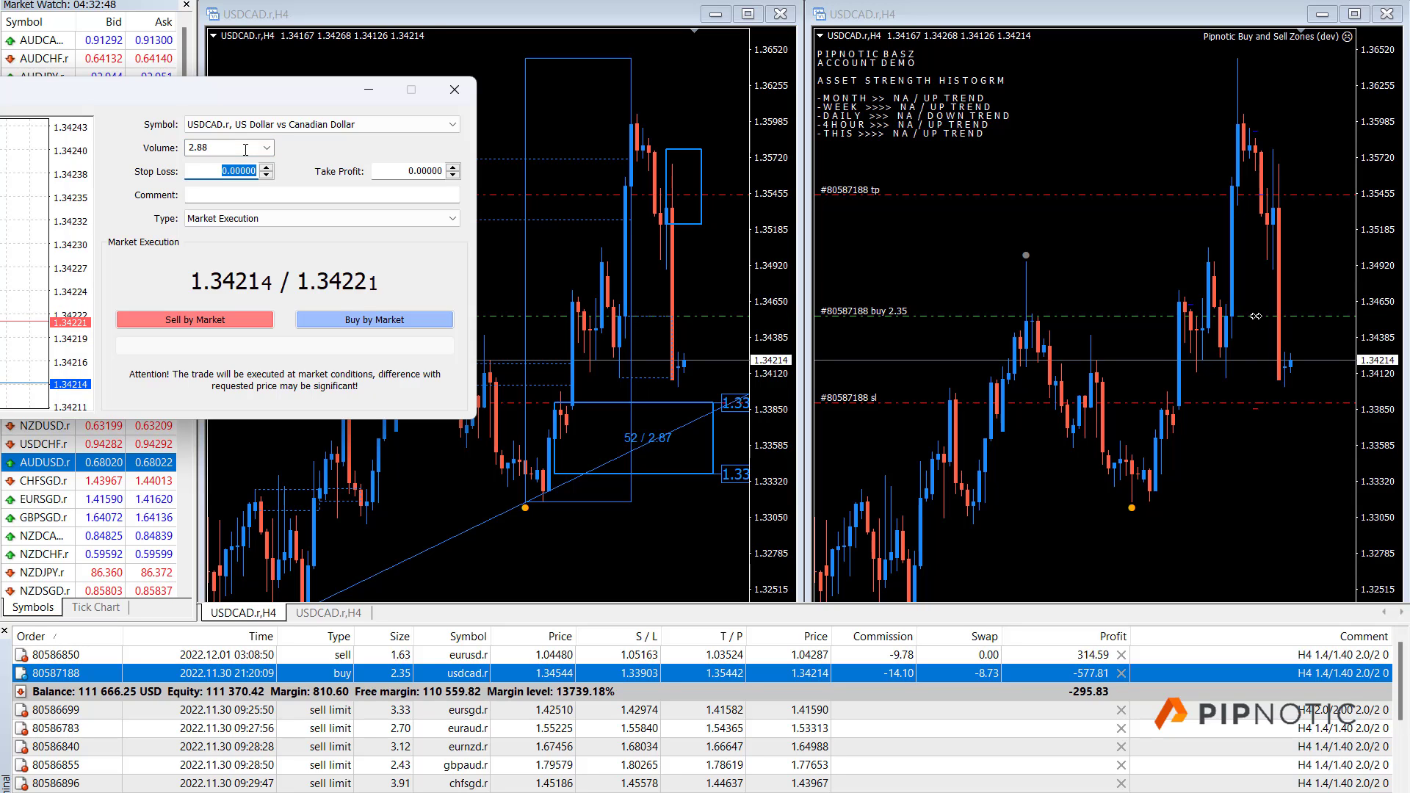
# - Maximize the USDCAD.r H4 chart to show the zone prices and set the order's stop loss to 1.33370
pyautogui.click(745, 19)
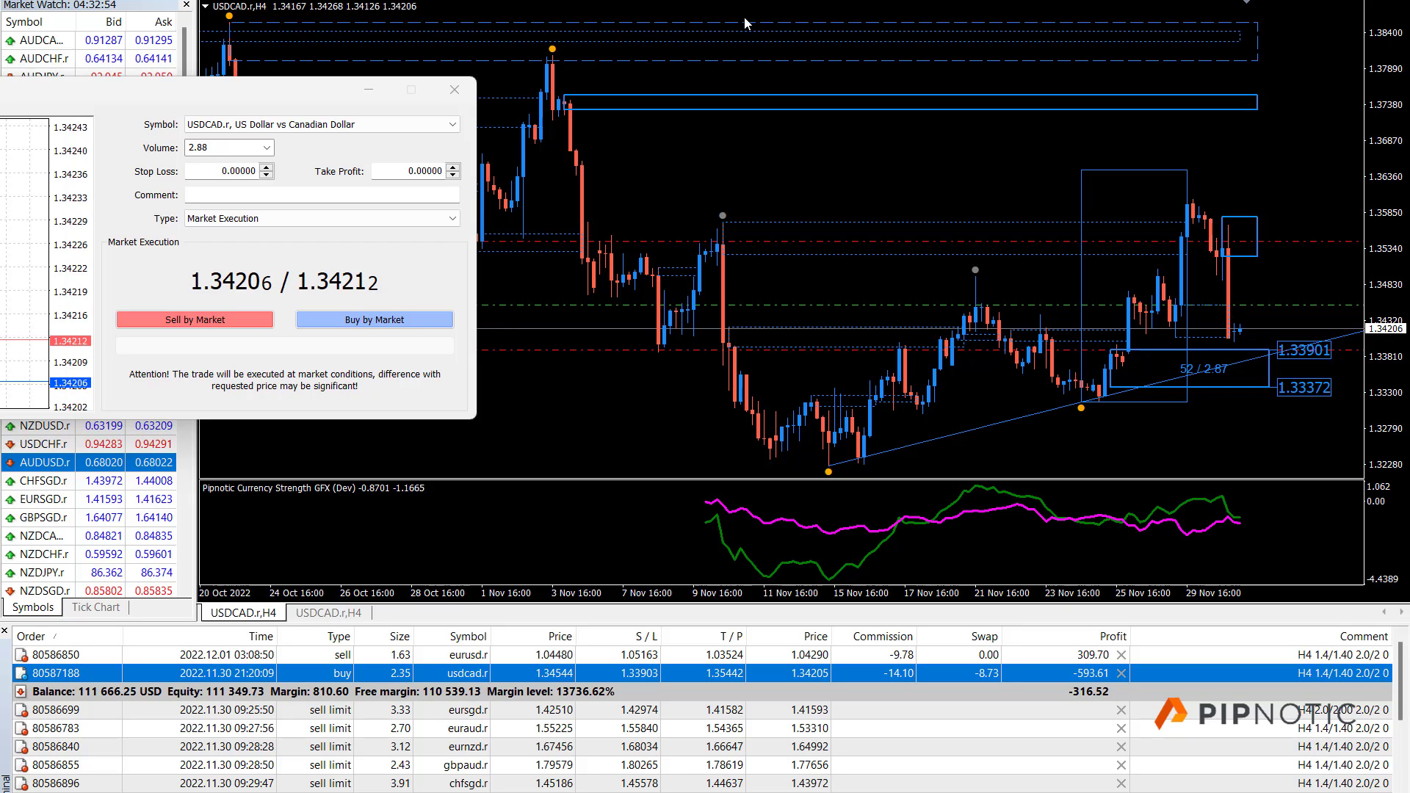
pyautogui.doubleClick(226, 171)
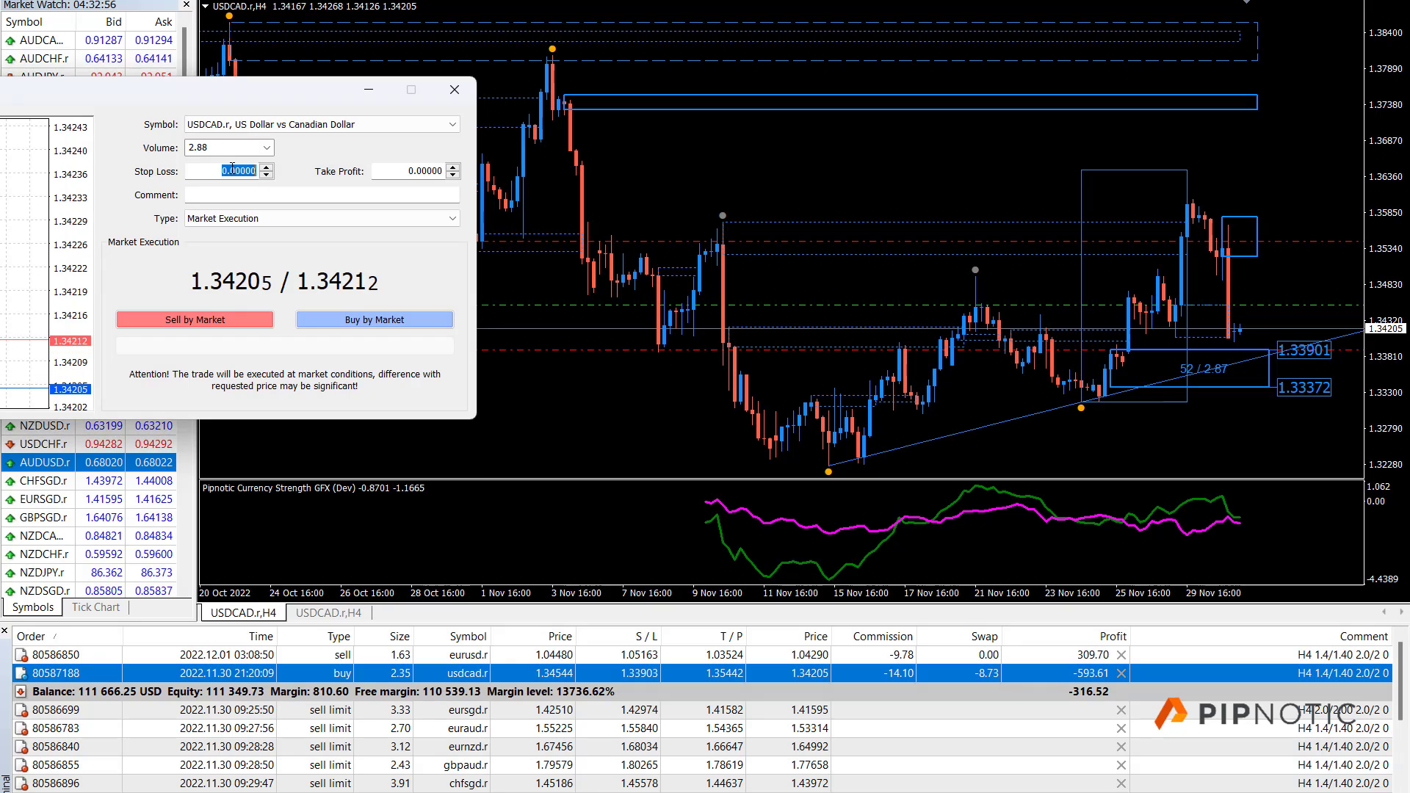
pyautogui.write('1')
pyautogui.hotkey('shift', 'End')
pyautogui.write('.33370')
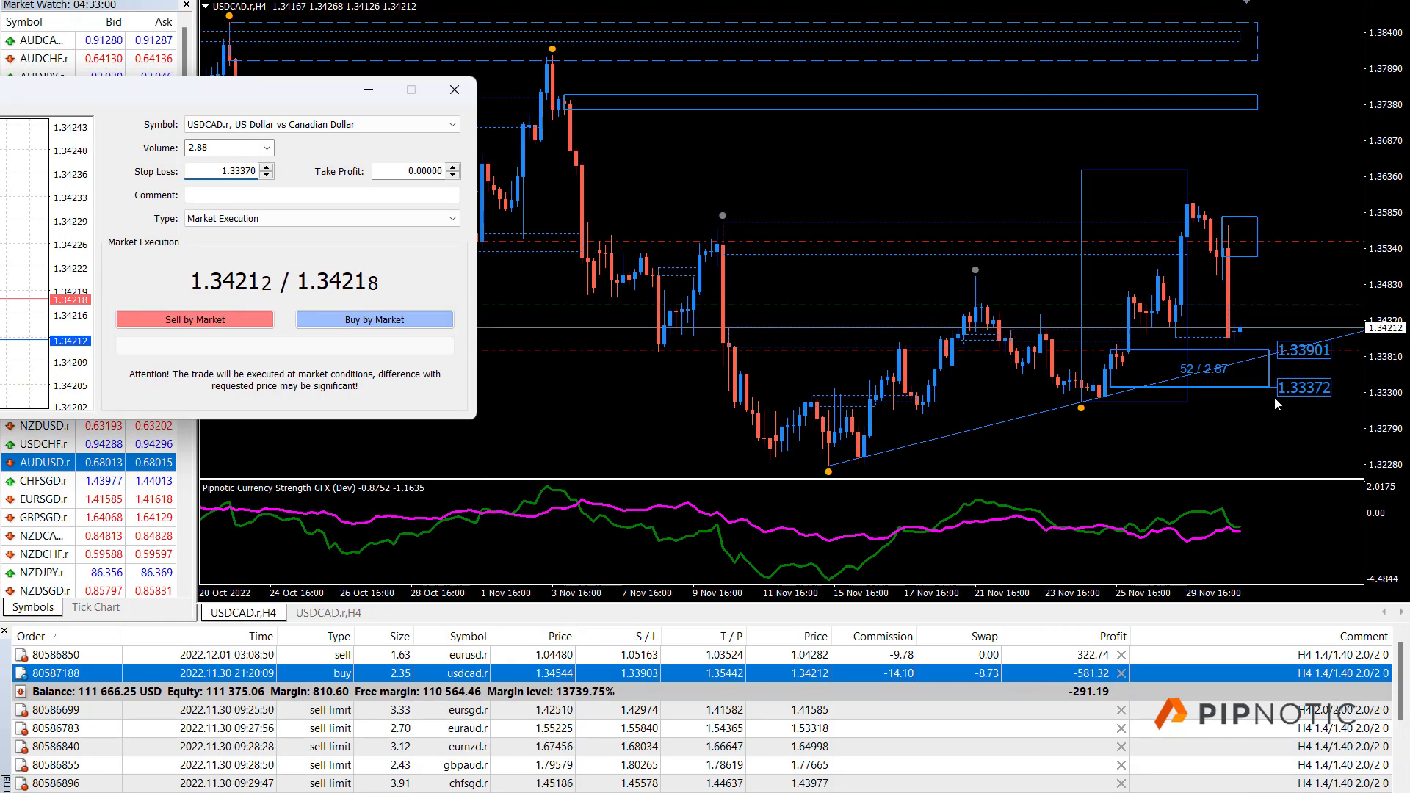
# - Set the order's take profit to 1.34210 and enter H4D as its comment
pyautogui.click(453, 175)
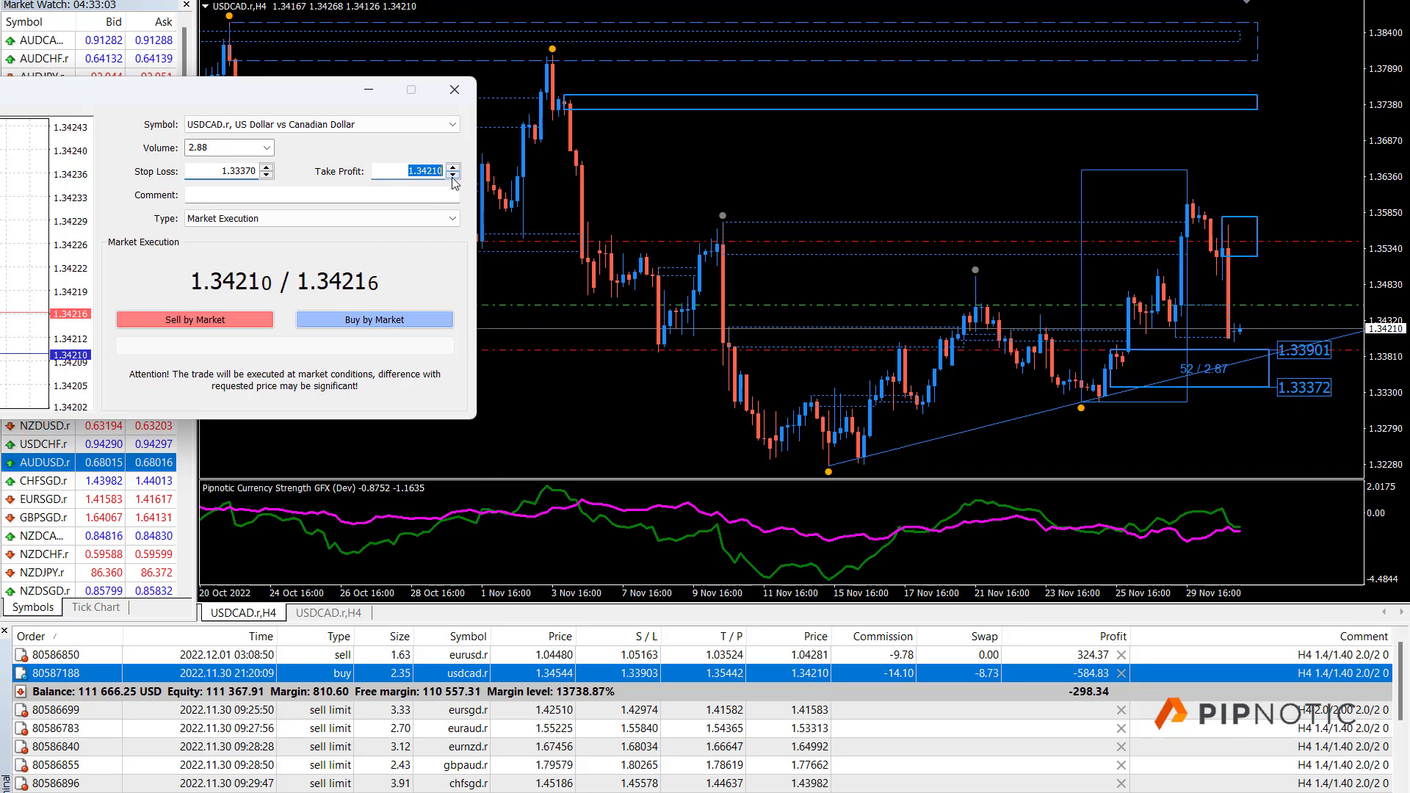
pyautogui.click(316, 194)
pyautogui.write('H4')
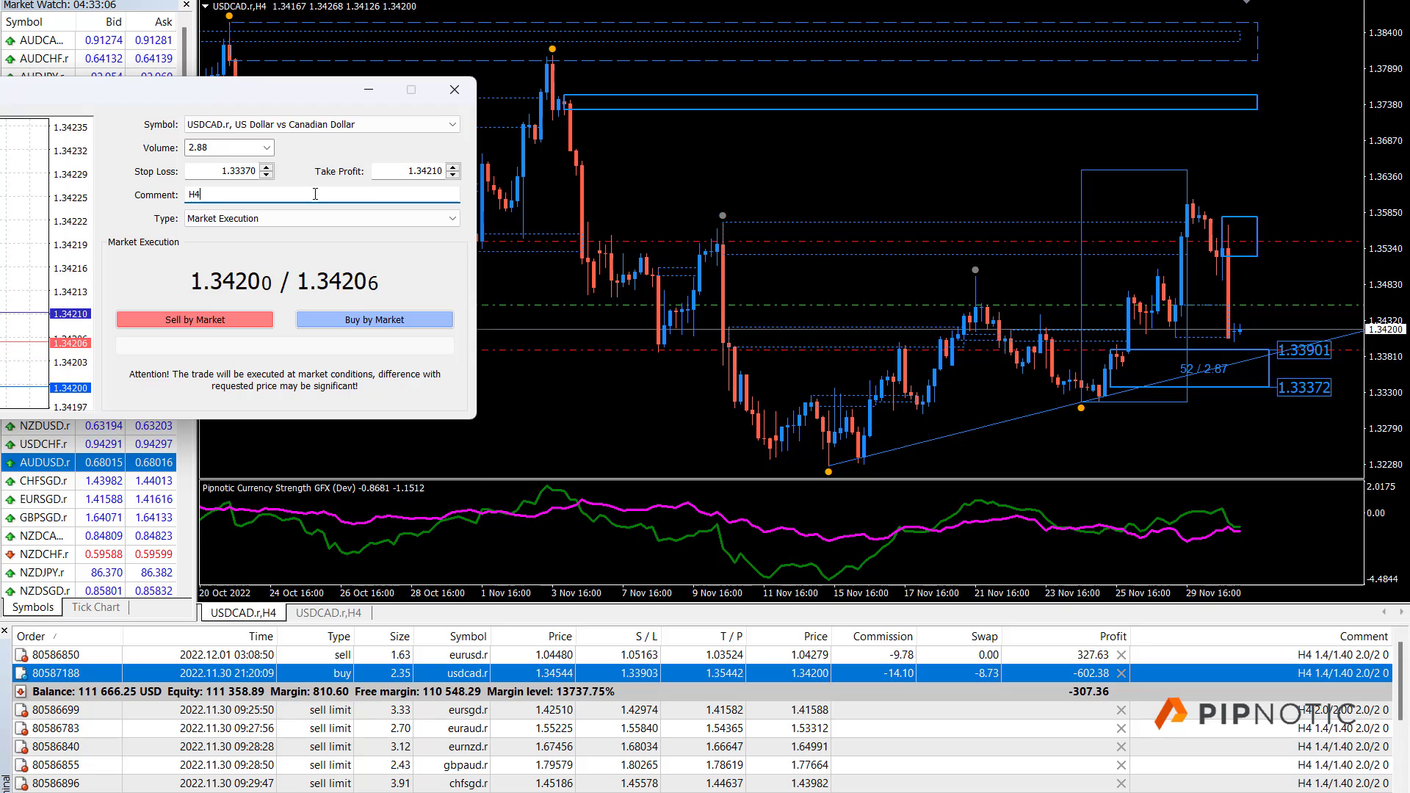
pyautogui.write('D')
# - Place the order as a pending buy limit at 1.33900 and raise its take-profit line on the chart to about 2371 pips
pyautogui.click(242, 218)
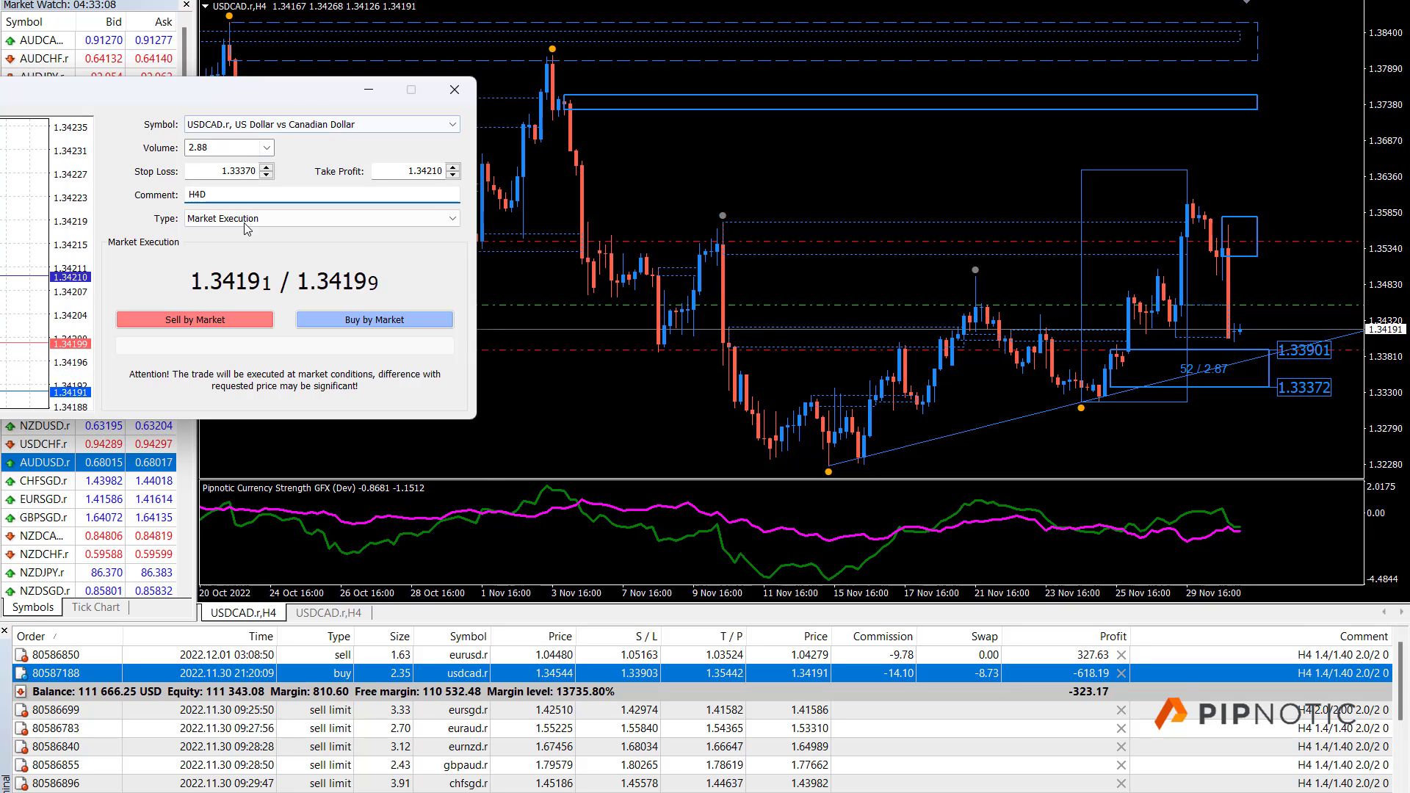
pyautogui.click(243, 245)
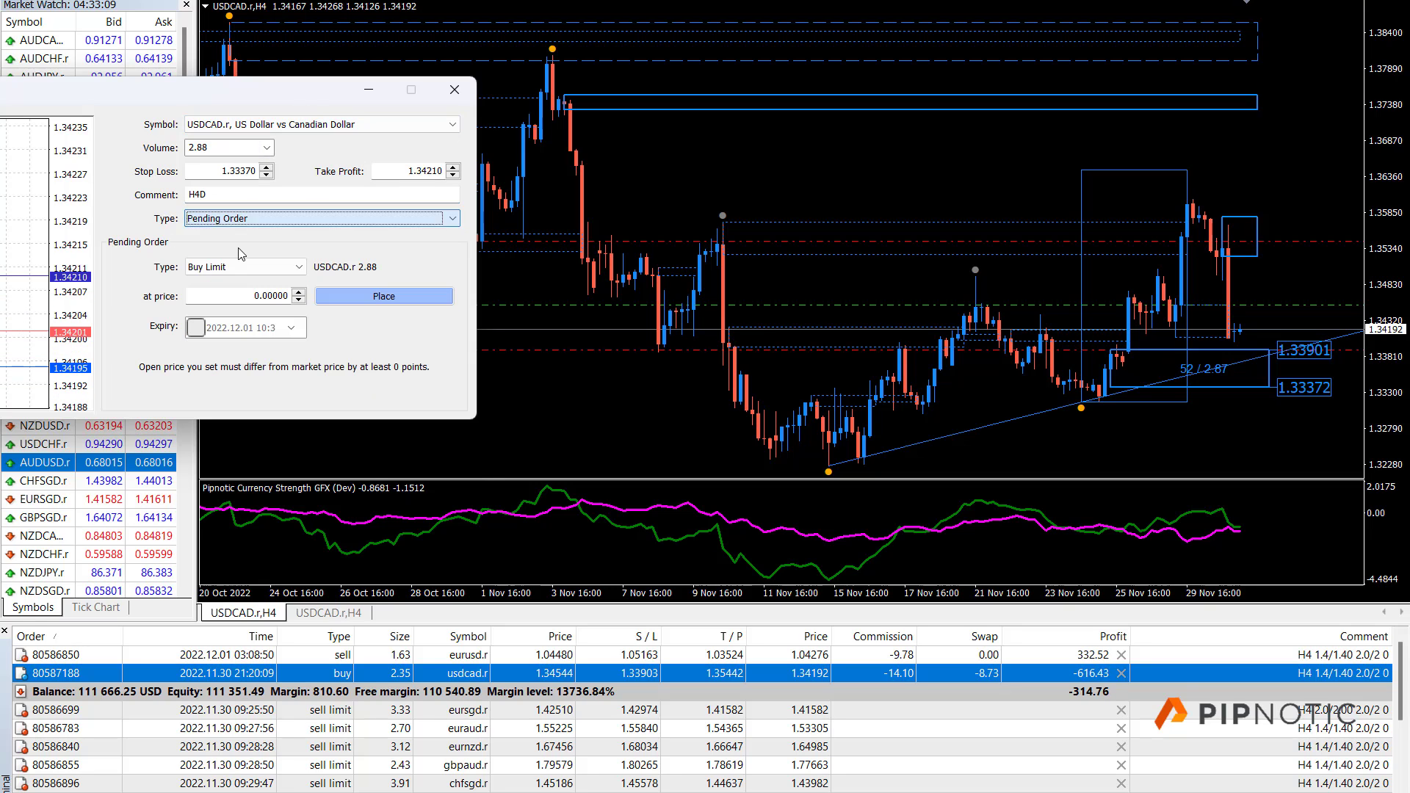
pyautogui.click(234, 294)
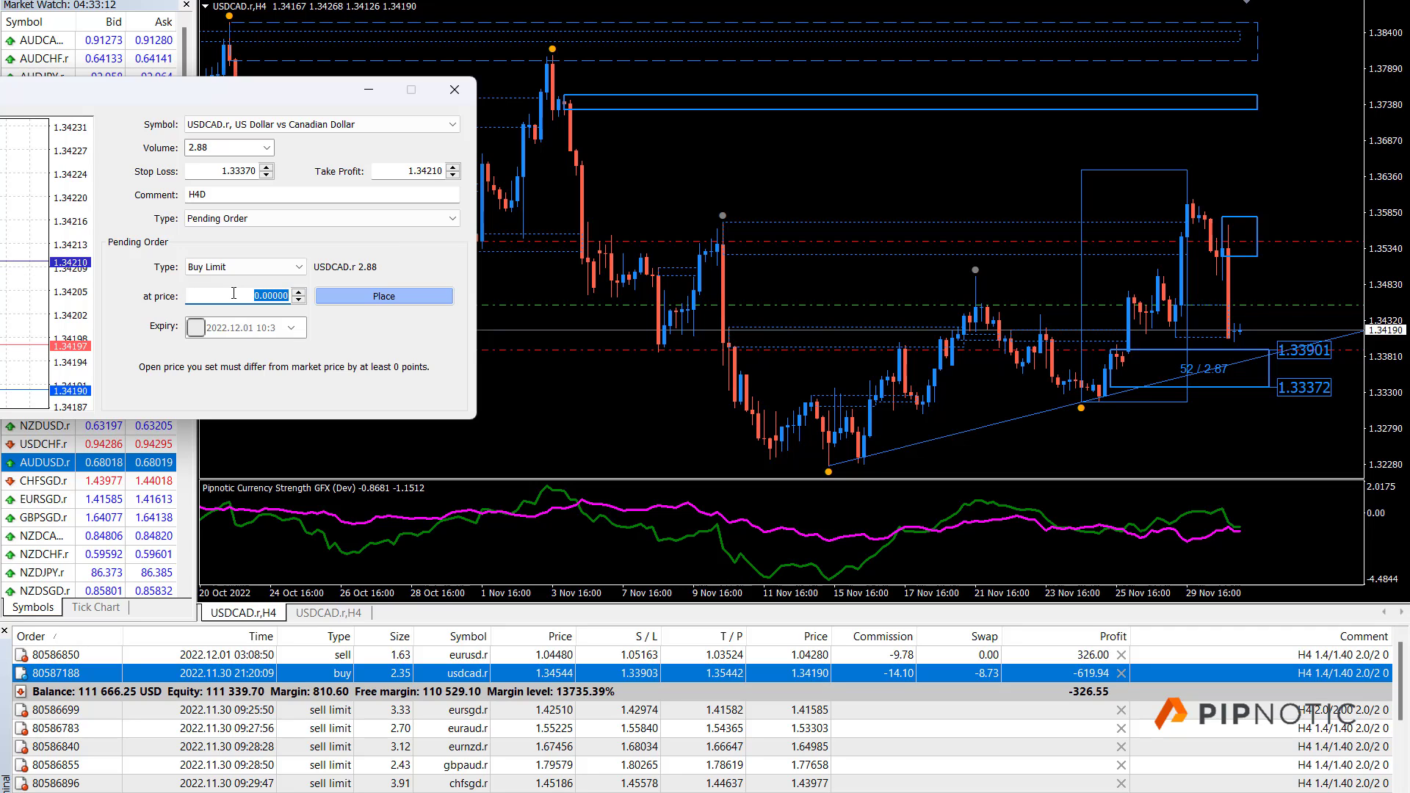
pyautogui.write('1')
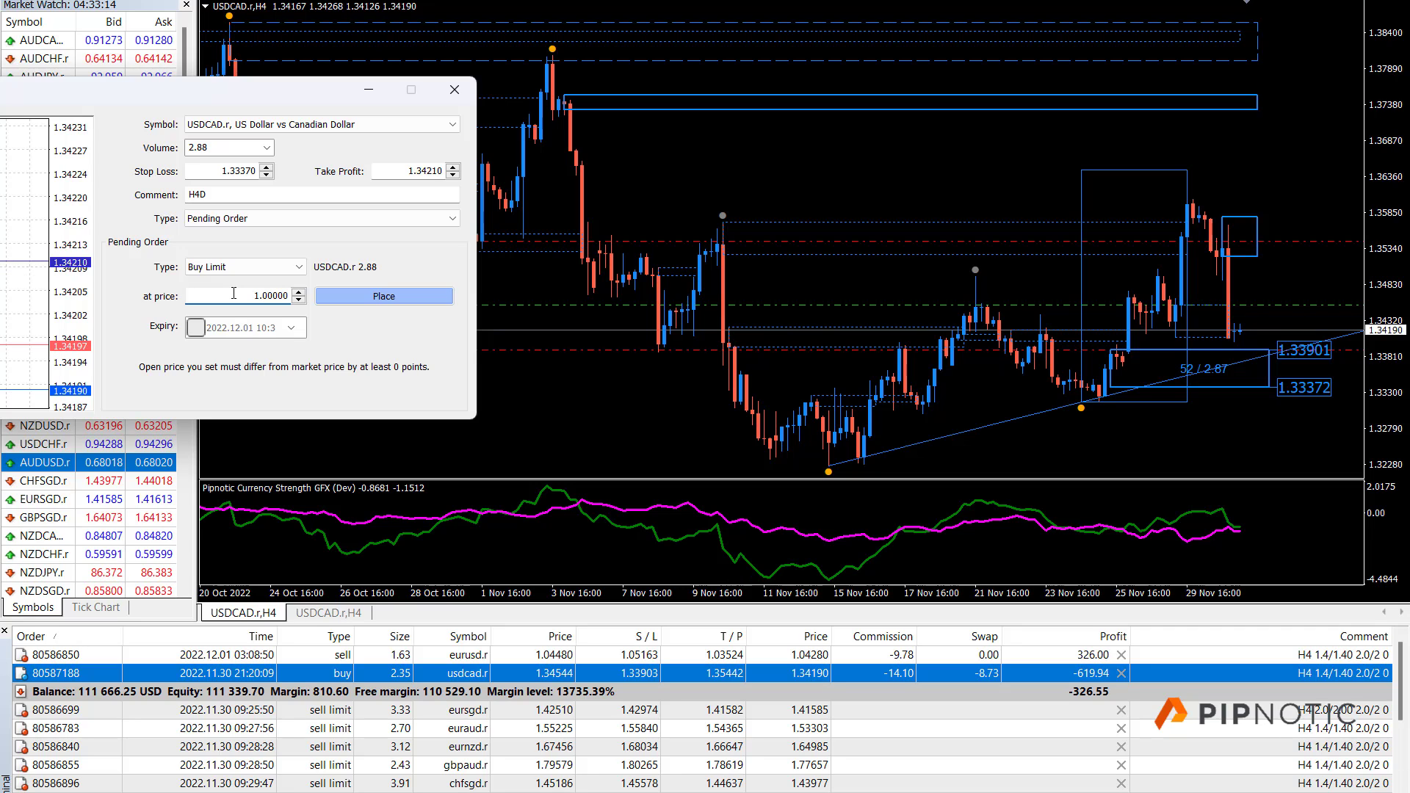
pyautogui.write('.339')
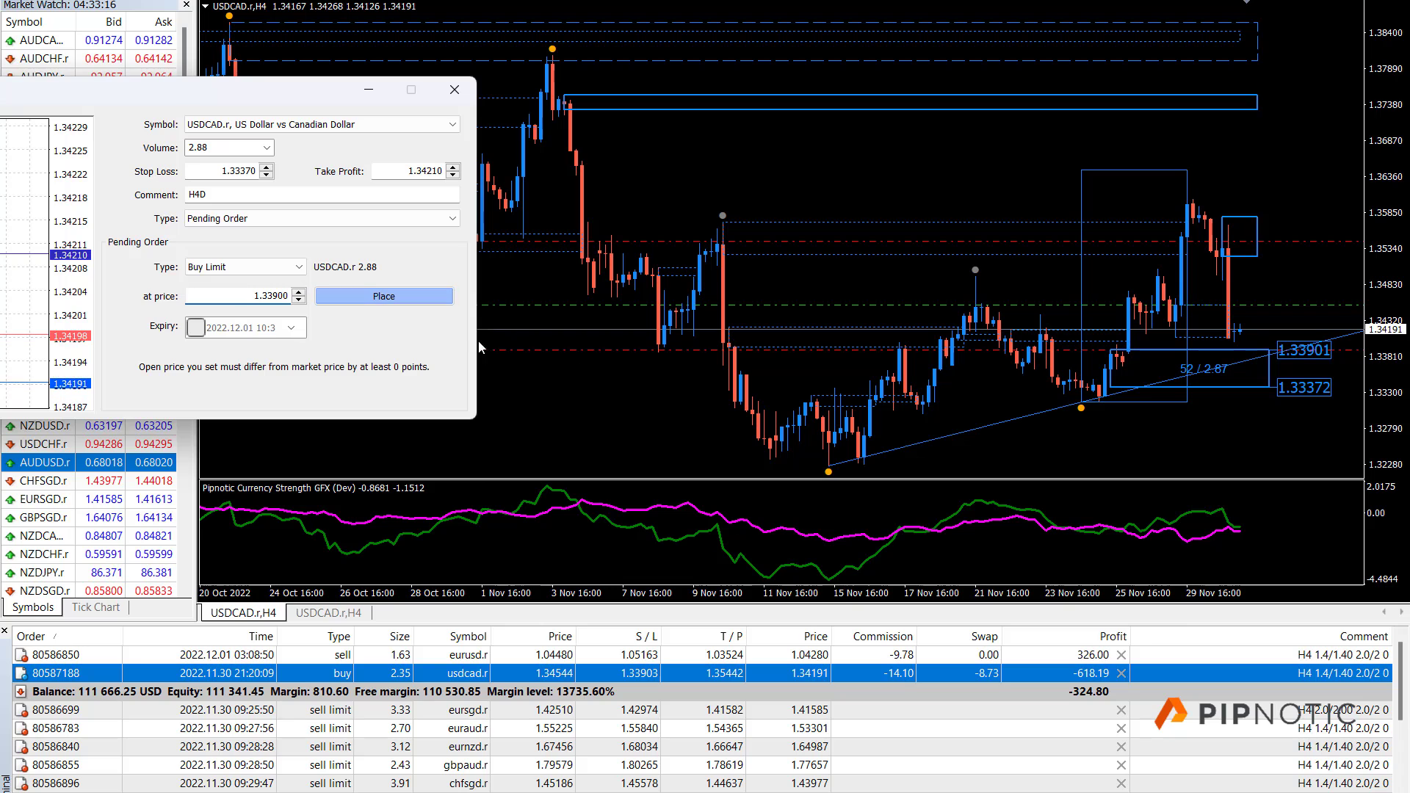
pyautogui.click(402, 297)
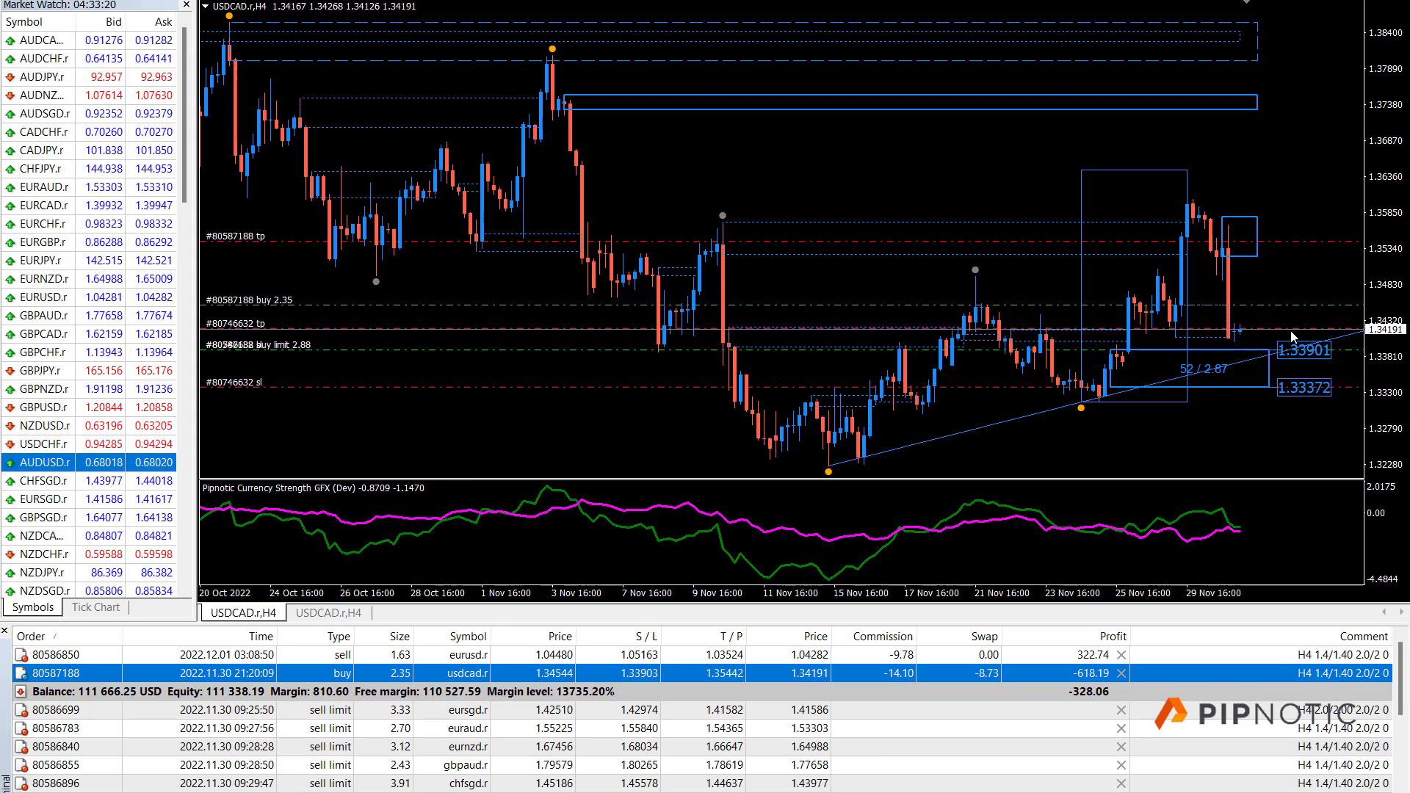
pyautogui.moveTo(1297, 330); pyautogui.dragTo(1308, 184)
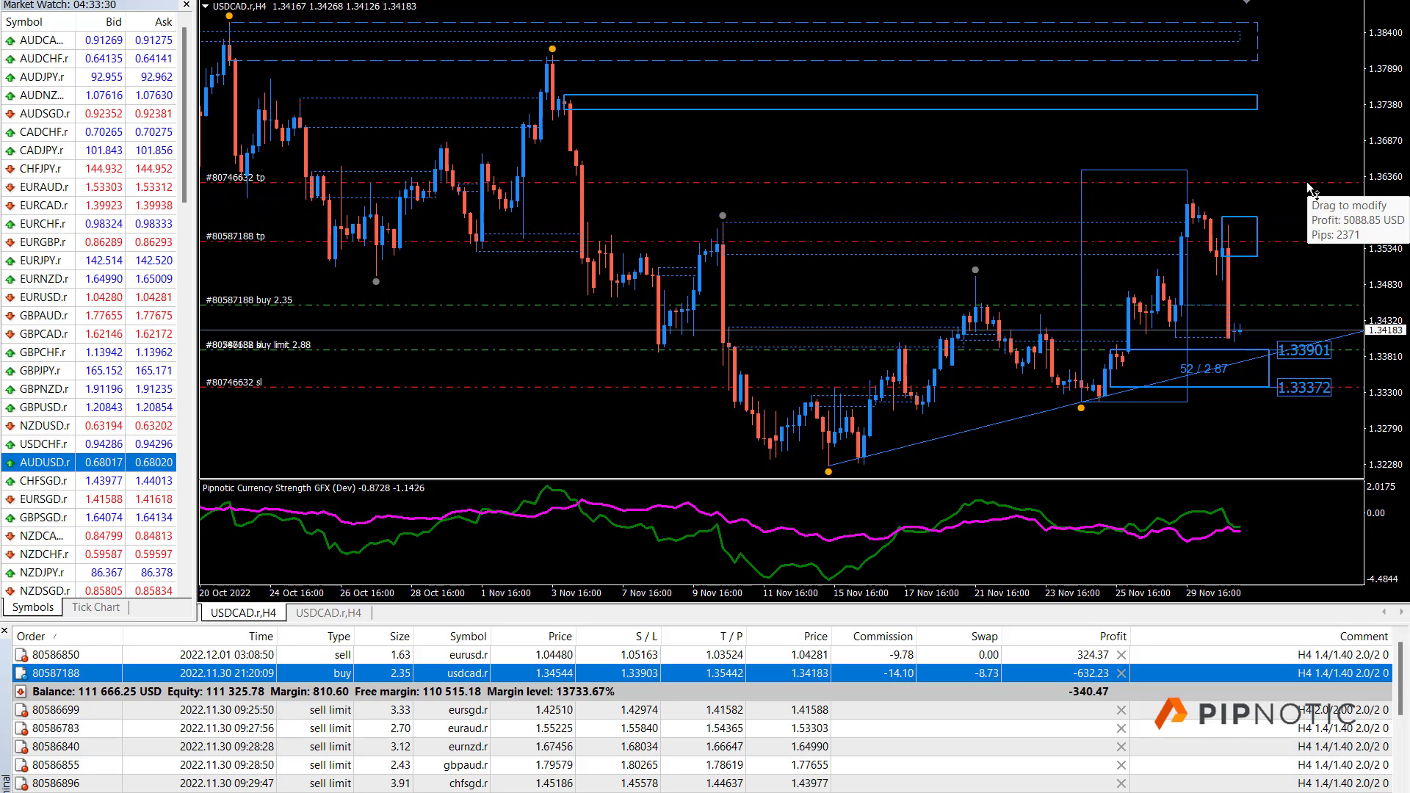